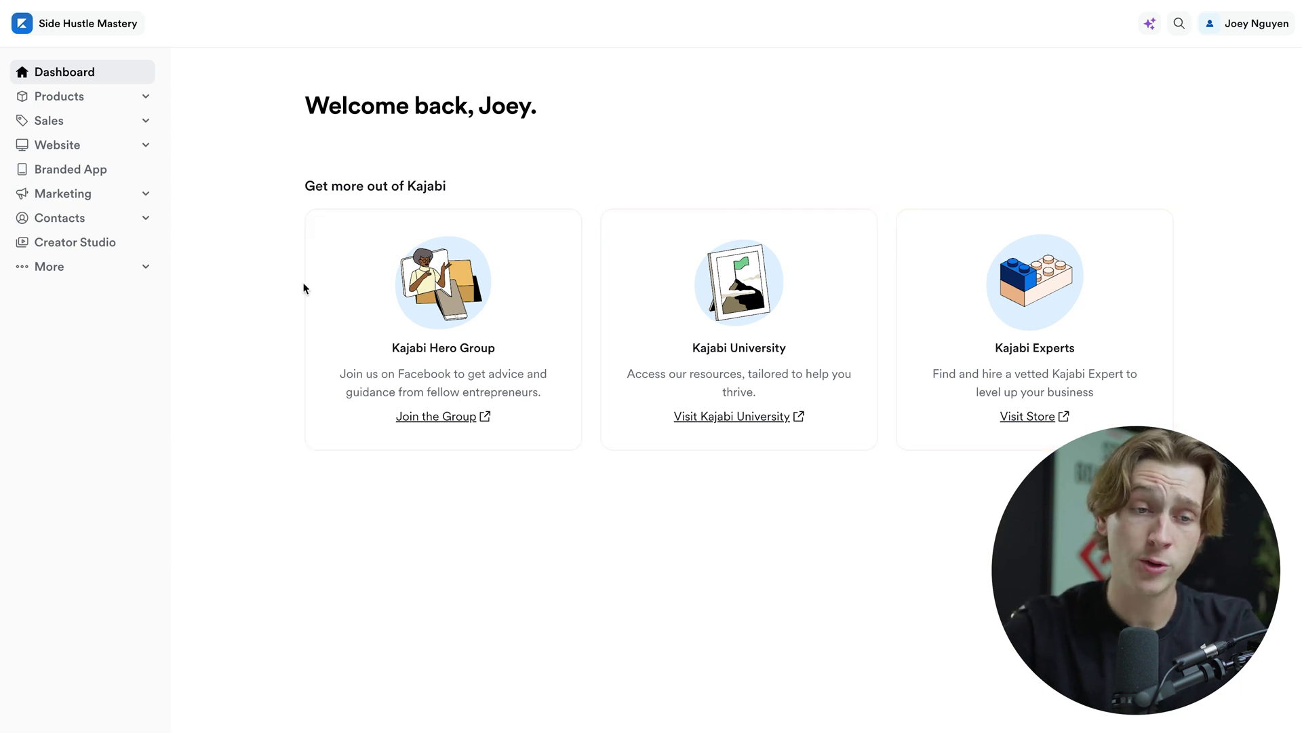
Go to the list of courses and start creating a new course.
click(83, 99)
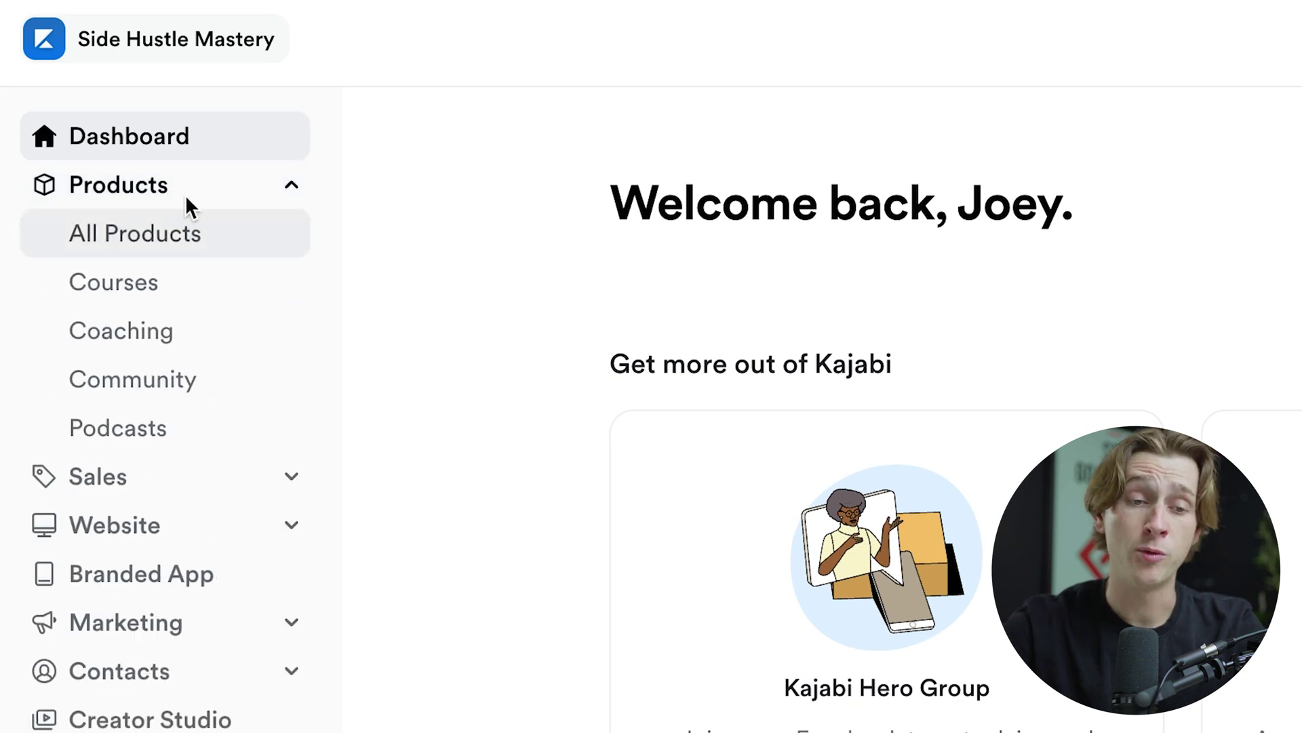
click(161, 288)
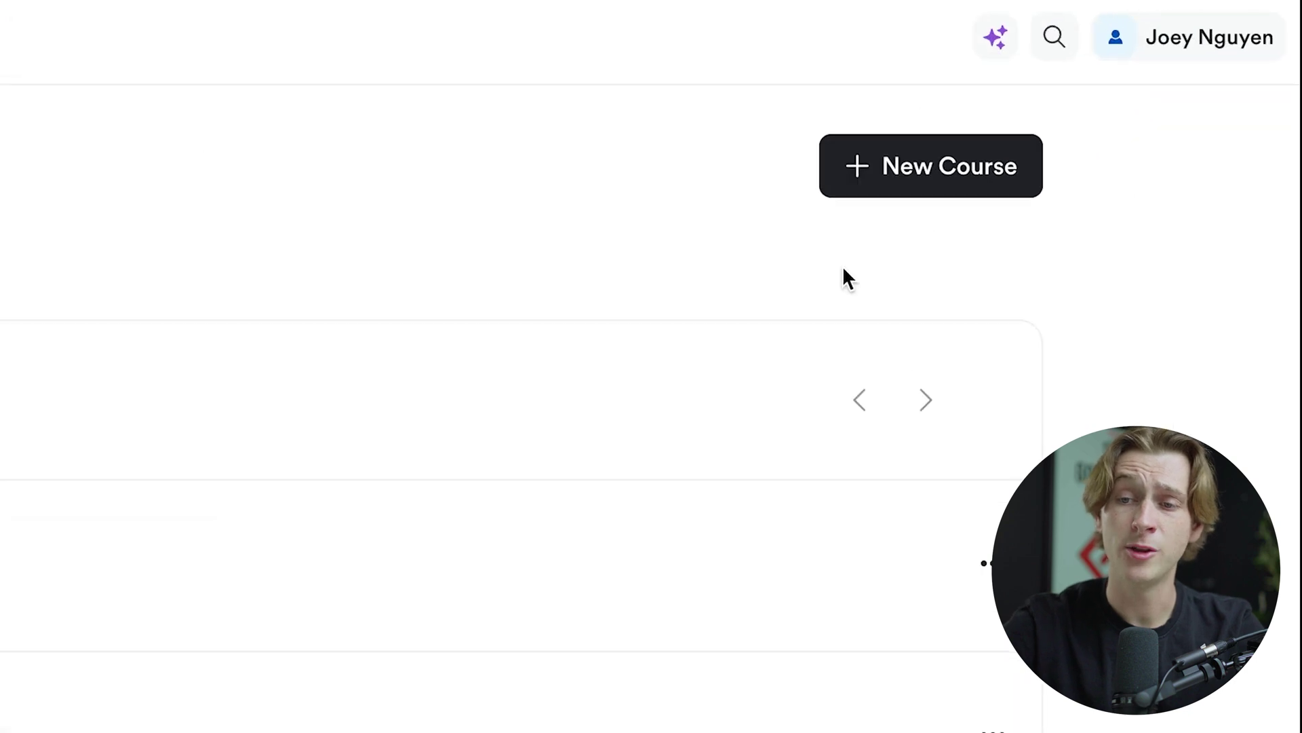
click(885, 173)
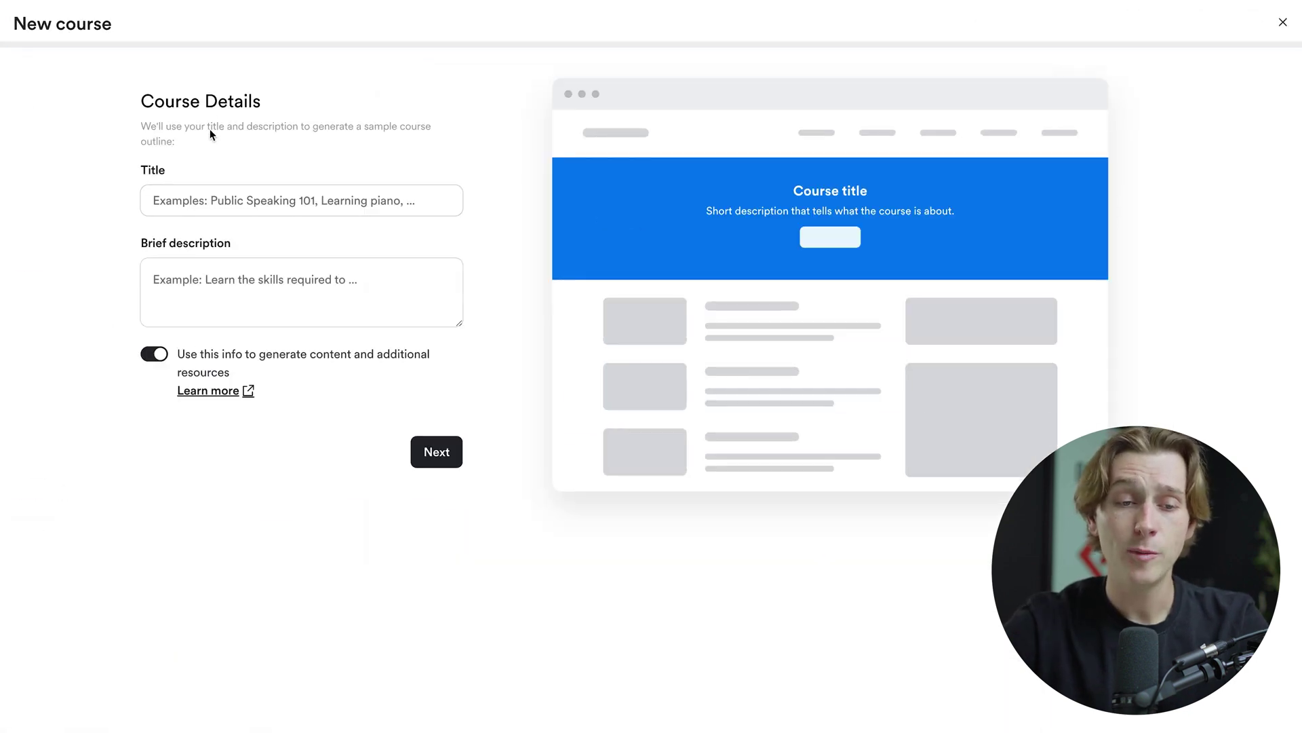
Title the new course "Dog grooming service".
click(207, 193)
click(215, 263)
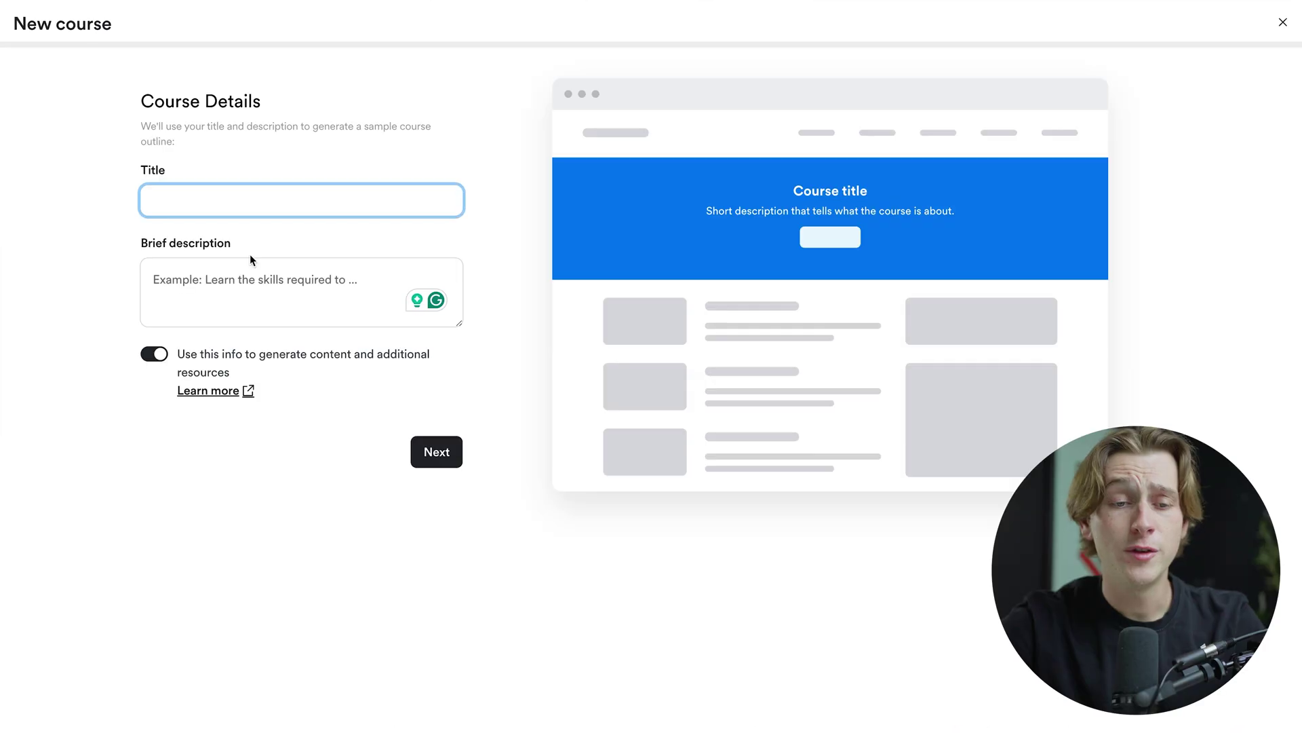
click(349, 147)
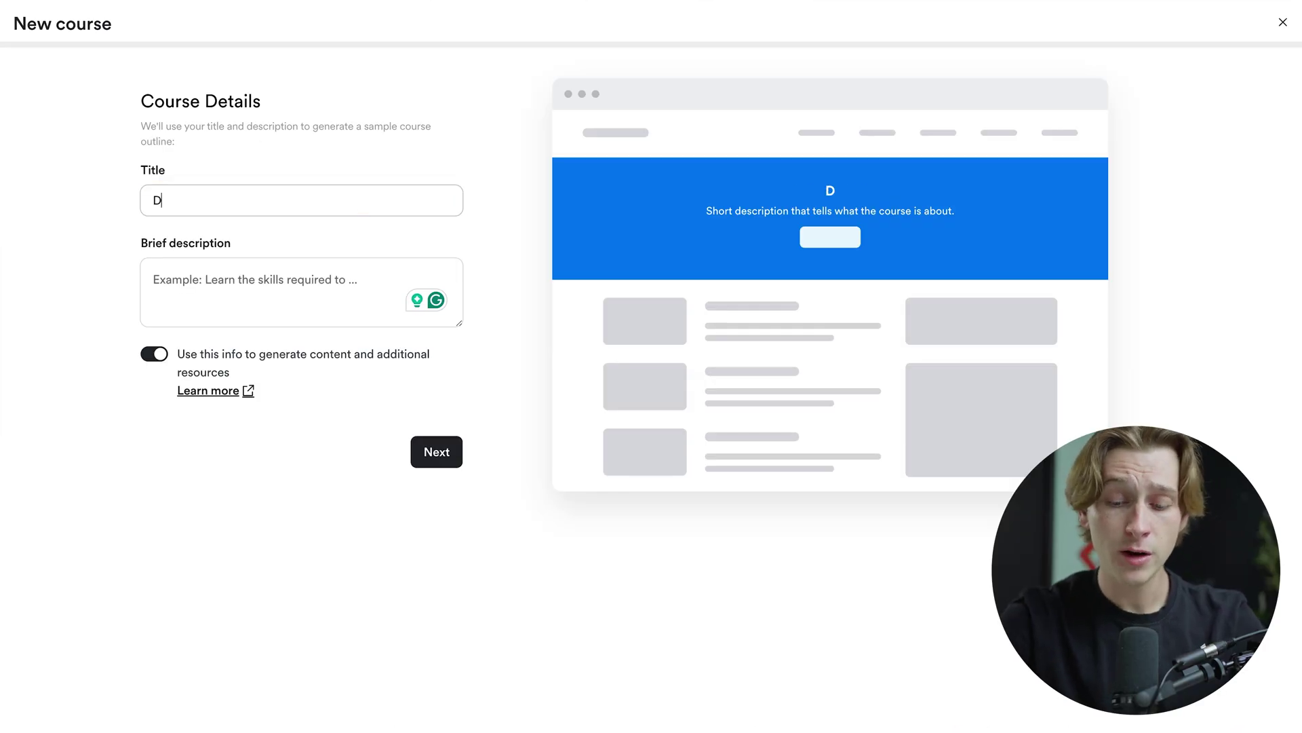
text(Dog grooming service course)
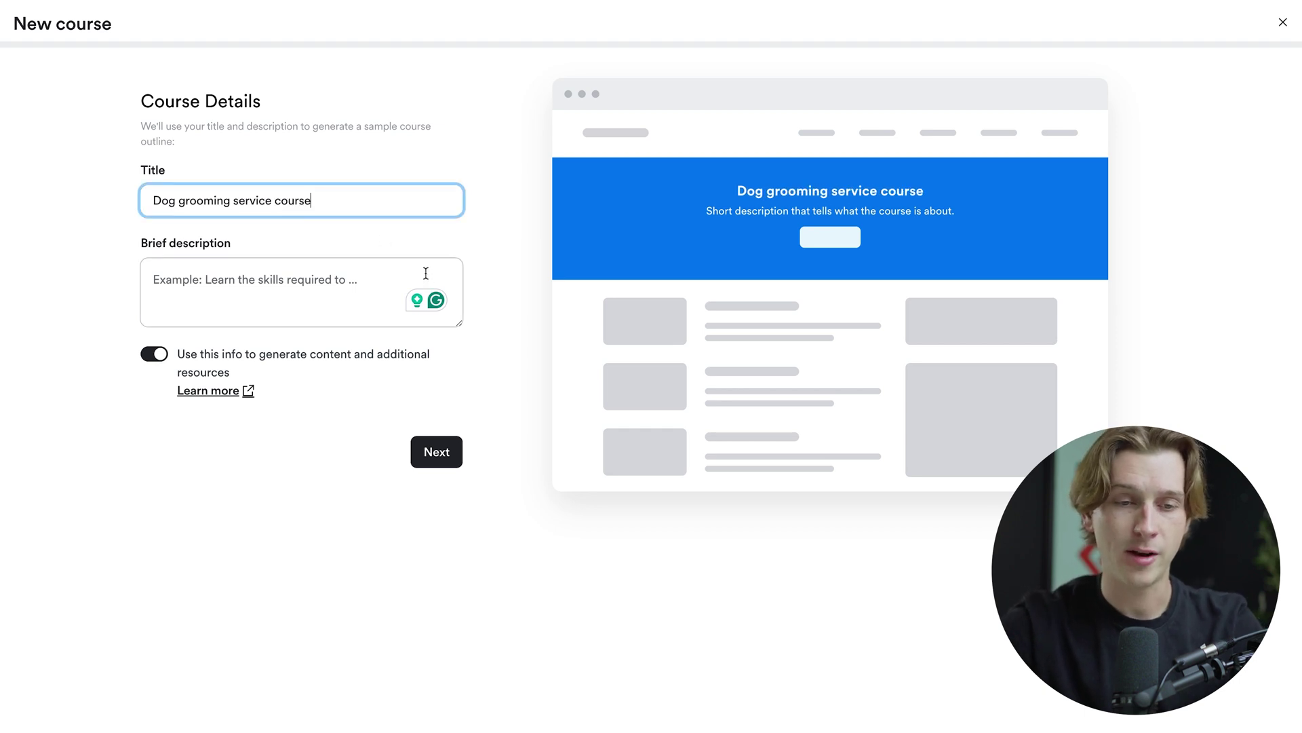
key(BackSpace)
key(BackSpace)
key(BackSpace)
key(BackSpace)
key(BackSpace)
key(BackSpace)
key(BackSpace)
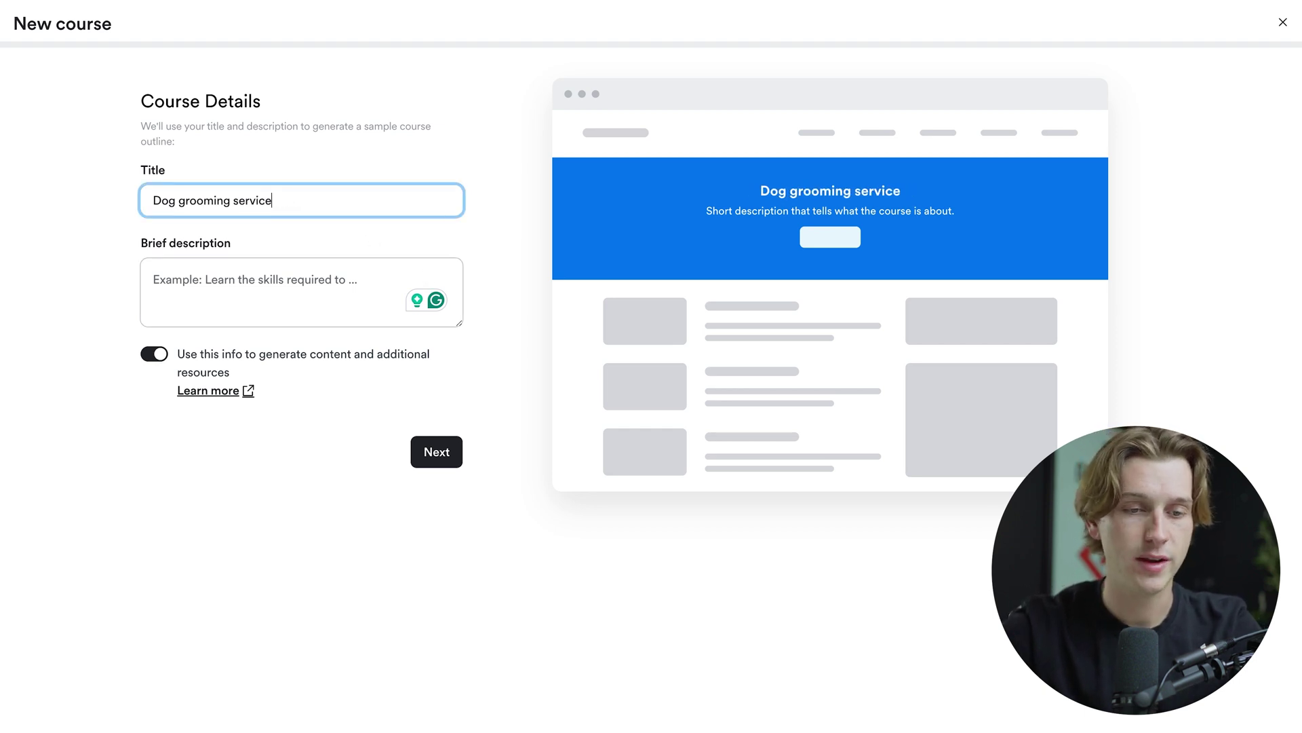
Describe the course as "dog grooming course on how to build a business around dog grooming" and continue to its appearance settings.
click(353, 285)
text(dog grooming course on how to build a business around dog grooming)
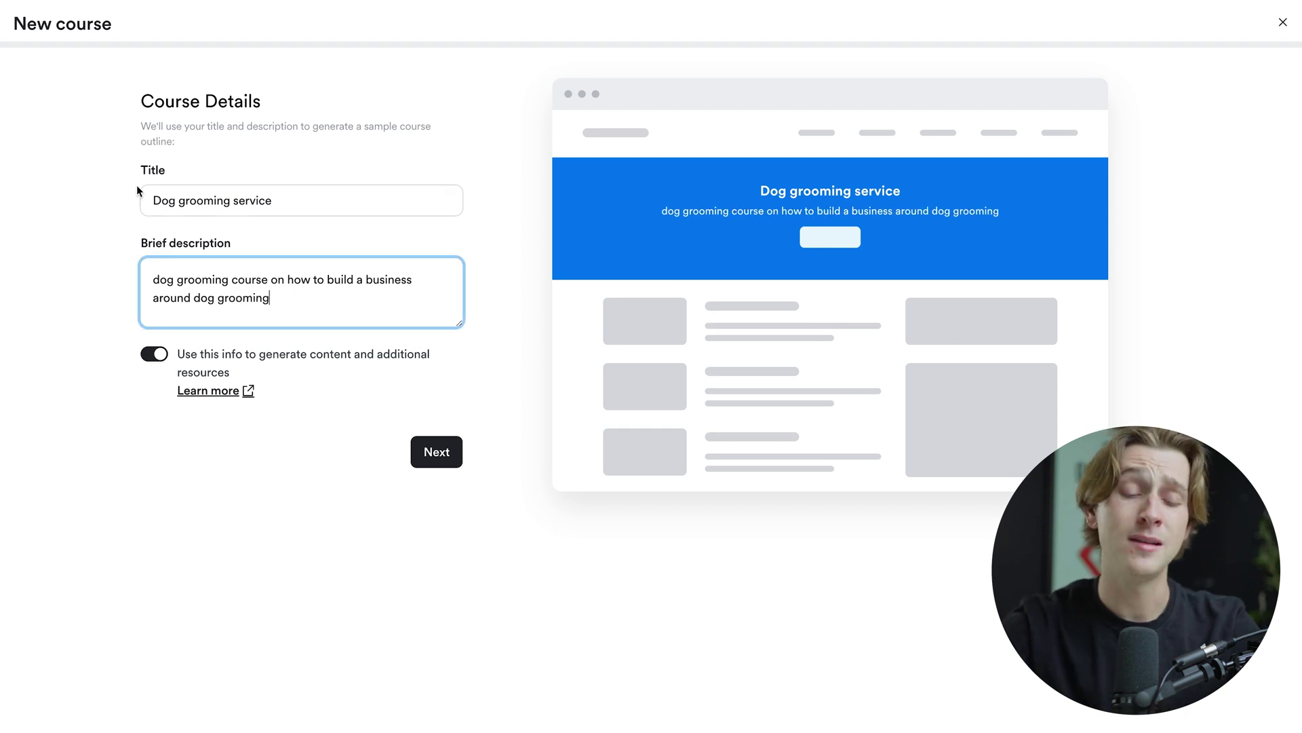
click(460, 453)
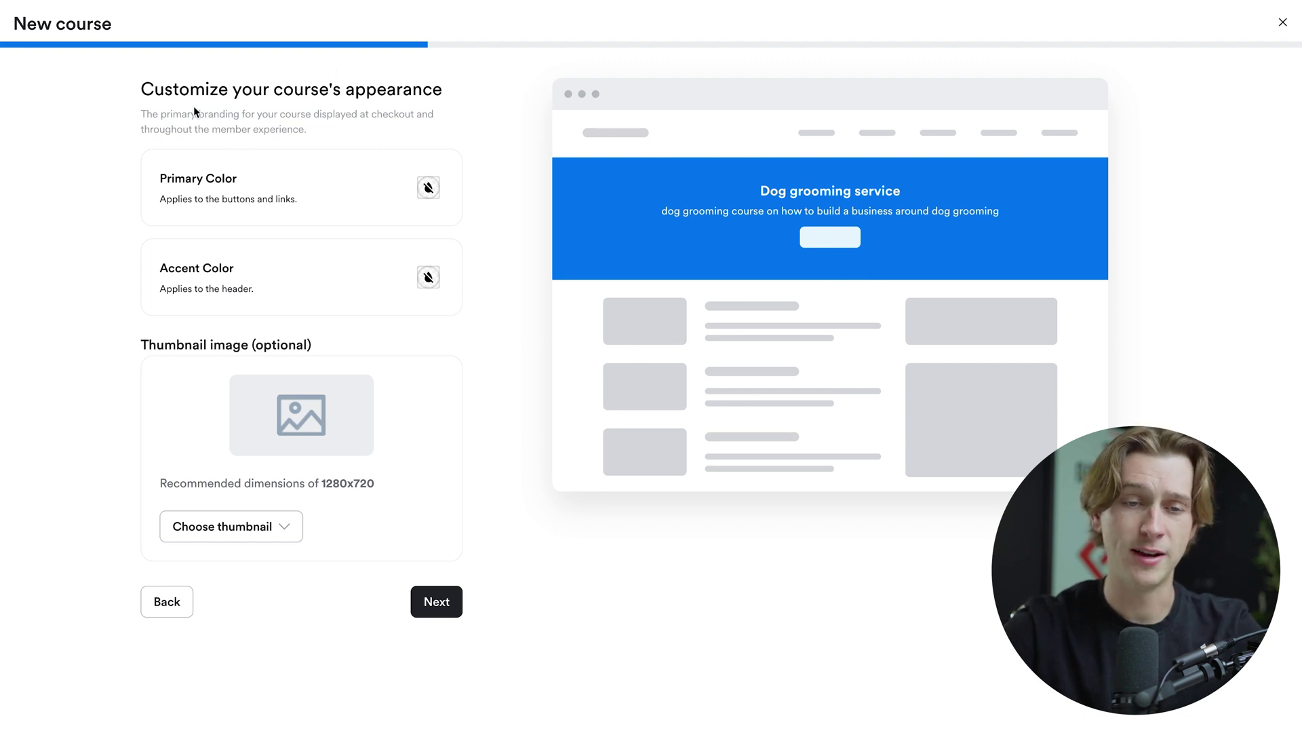
Set the course's primary color to the light blue #3498DB.
click(427, 189)
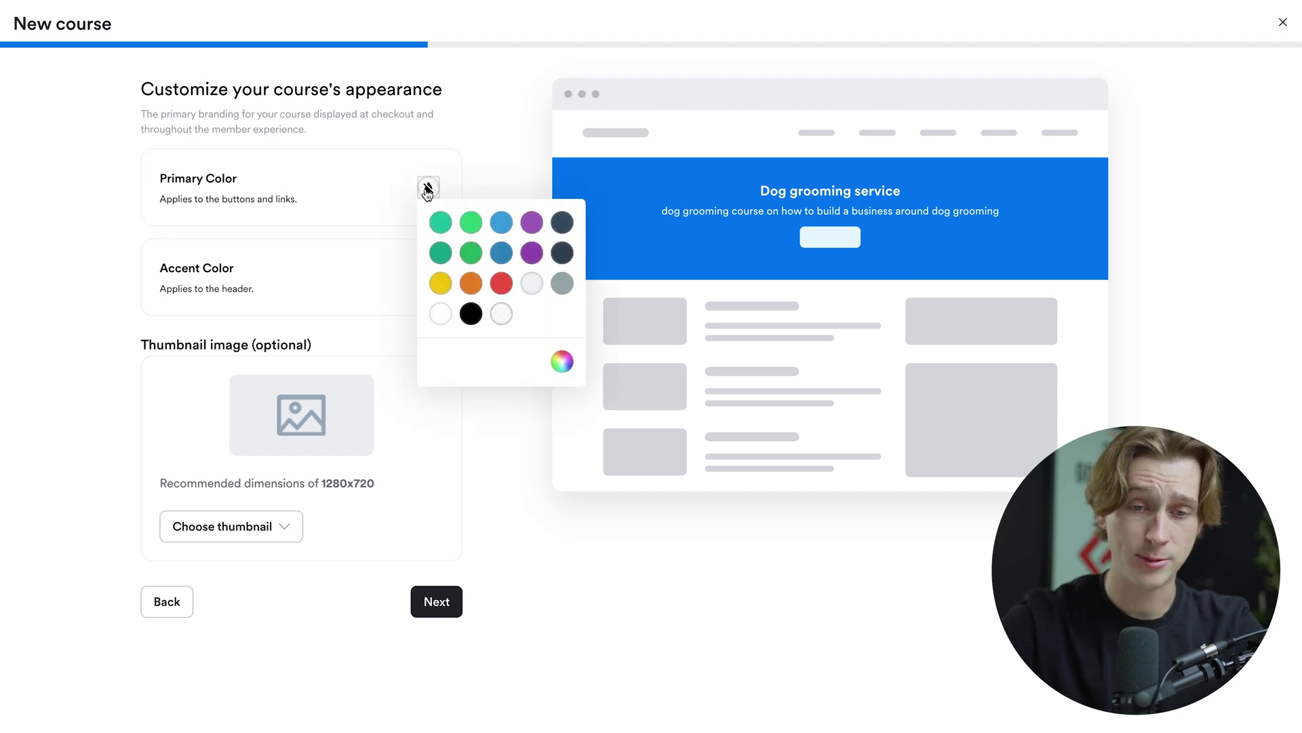
click(562, 361)
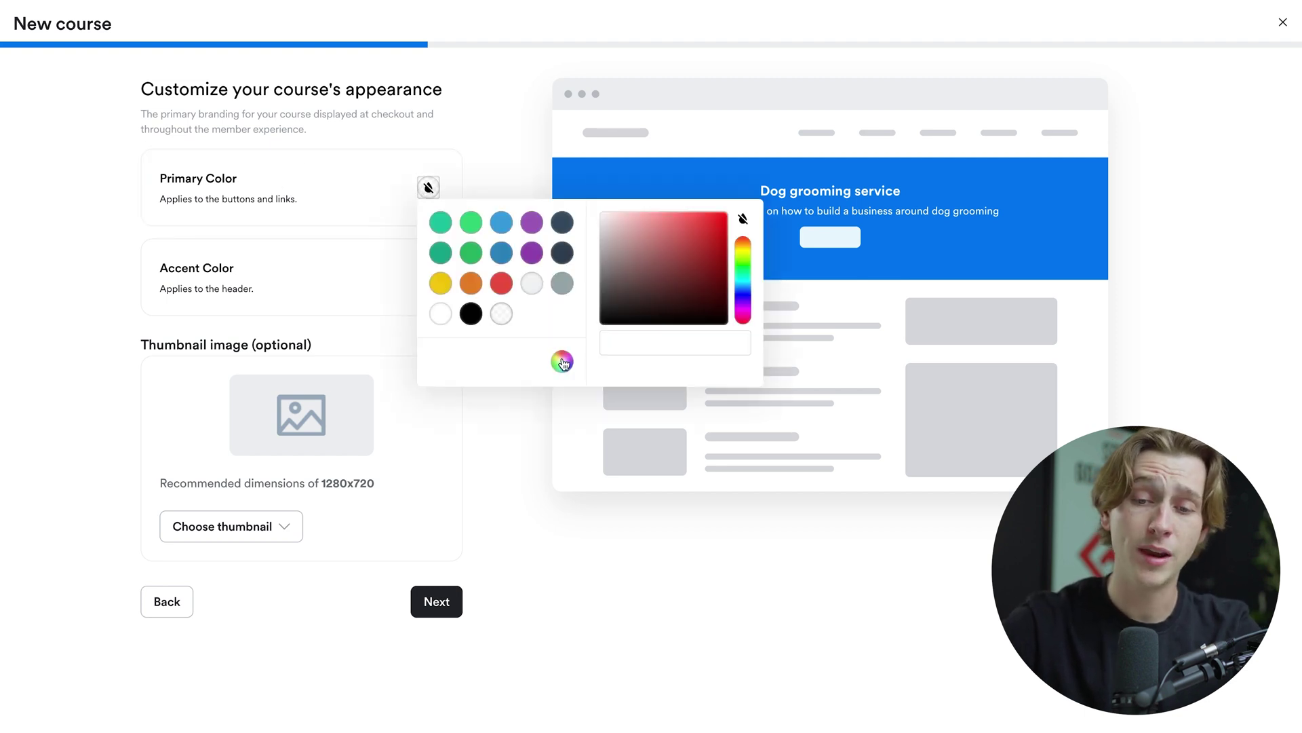
click(495, 167)
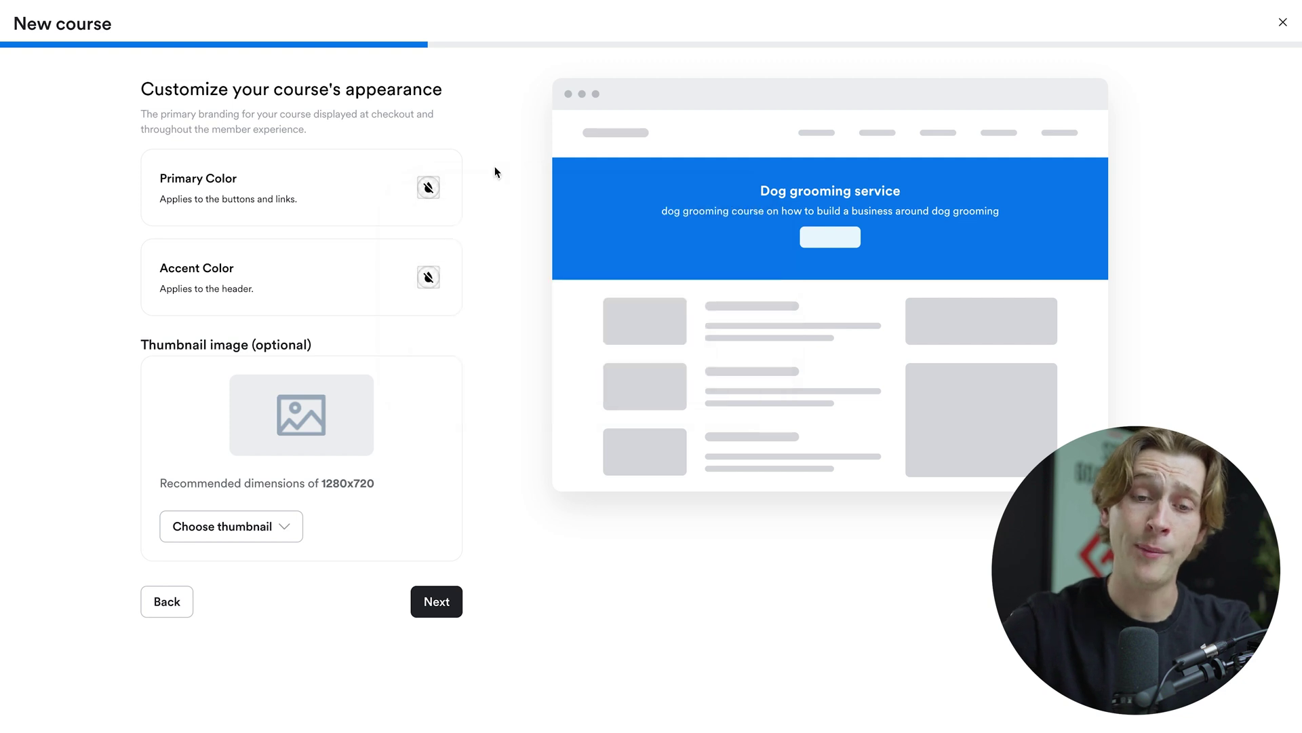
click(433, 188)
click(502, 223)
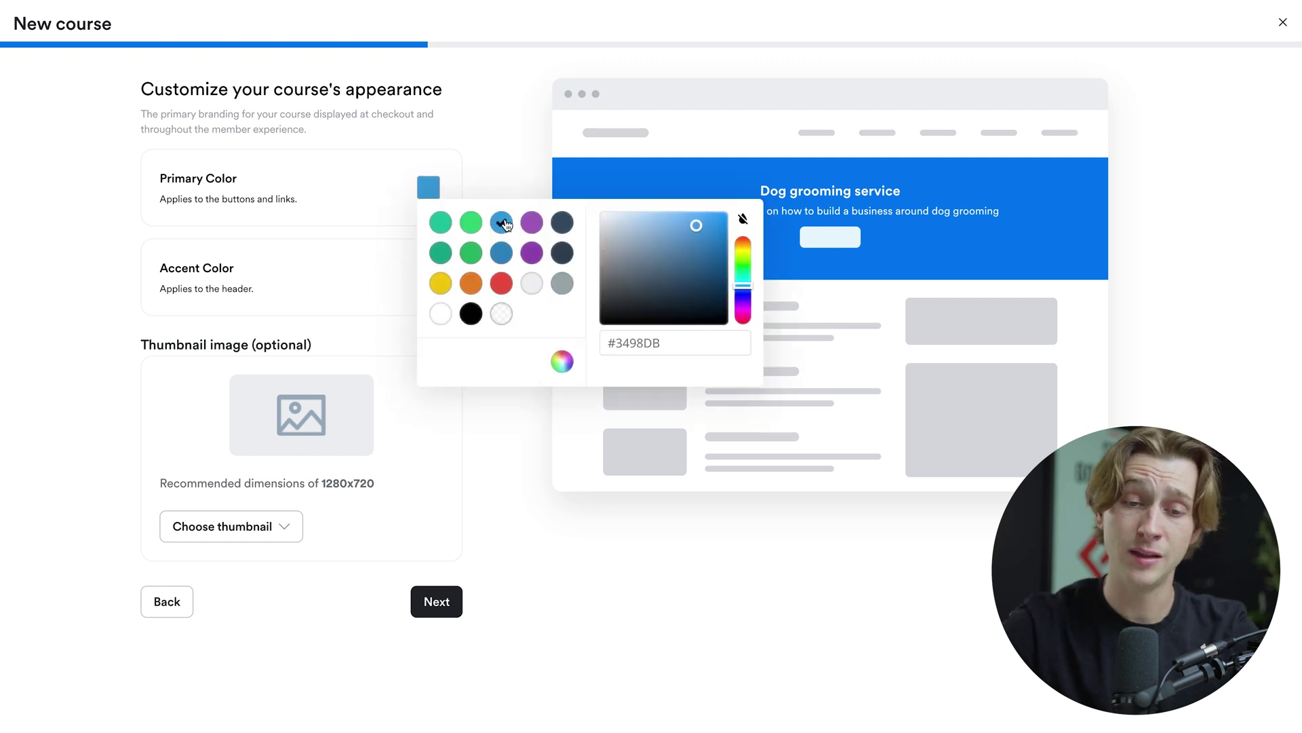
click(492, 171)
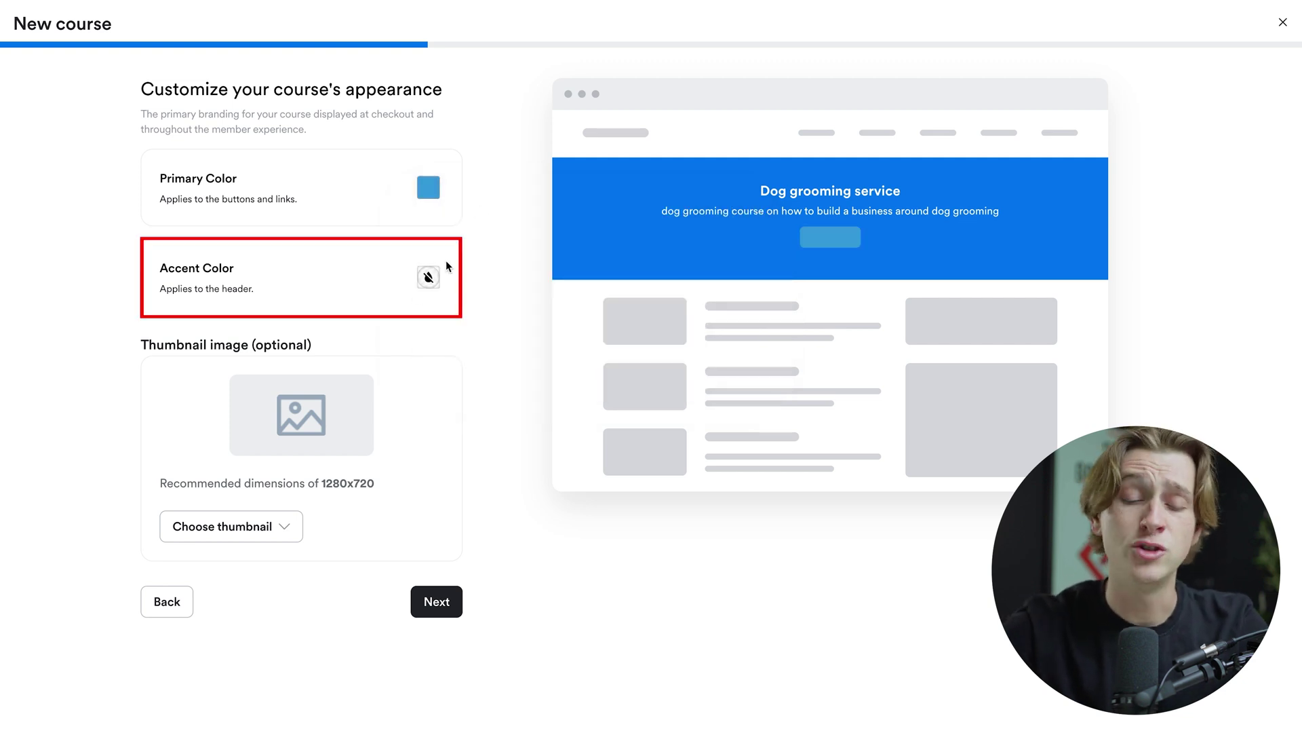
Set the course's accent color to orange and continue to the pricing settings without adding a thumbnail.
click(428, 277)
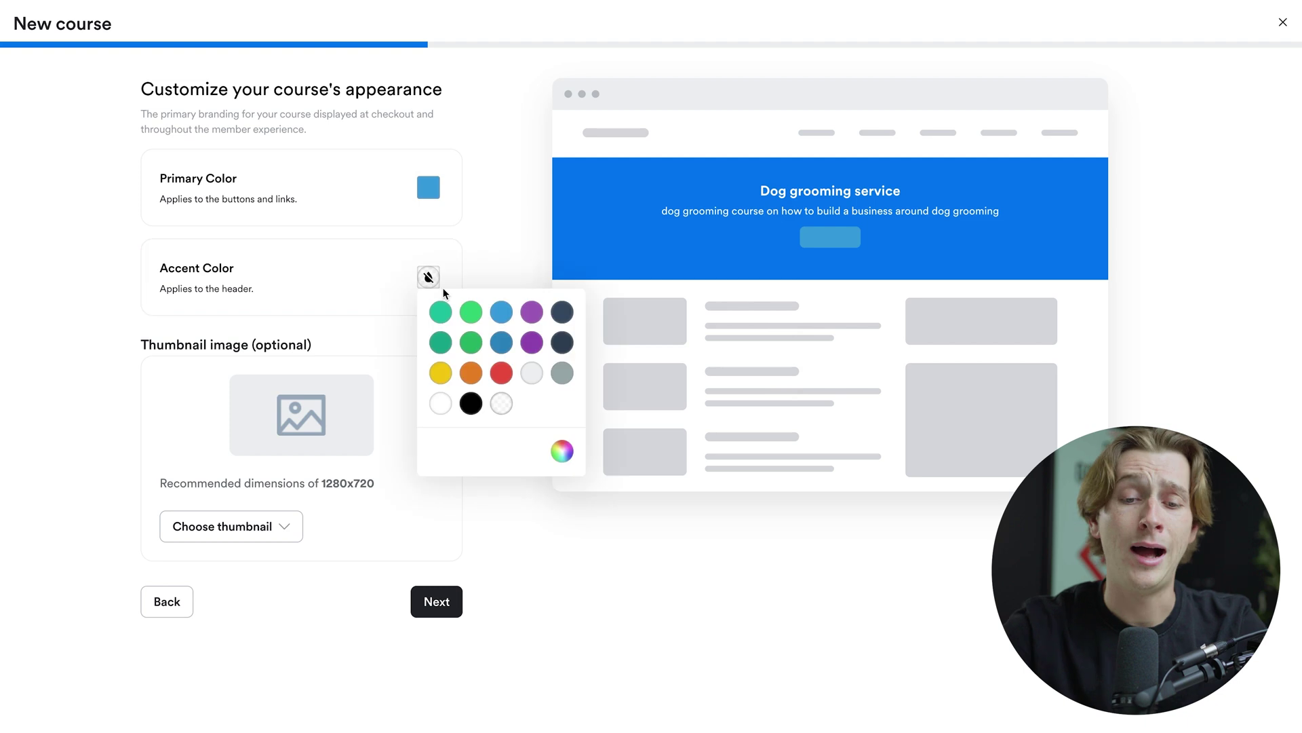
click(470, 376)
click(488, 198)
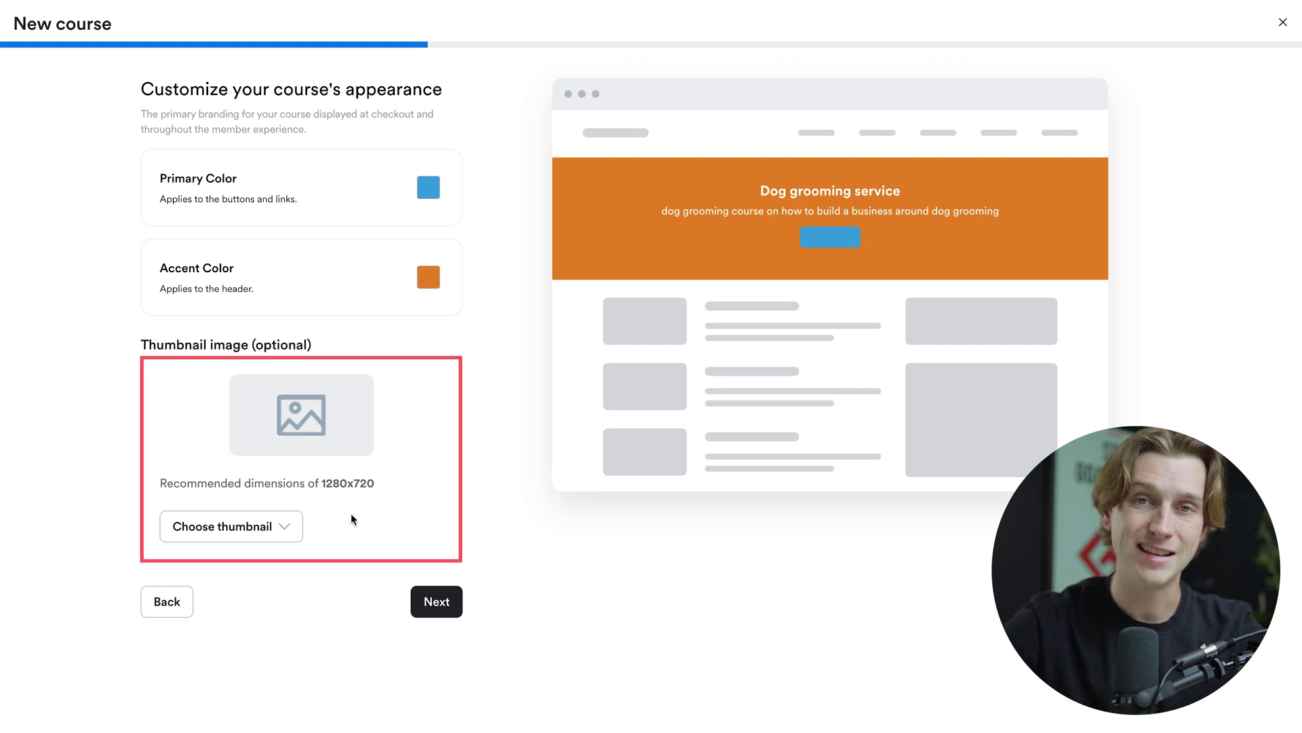
click(446, 602)
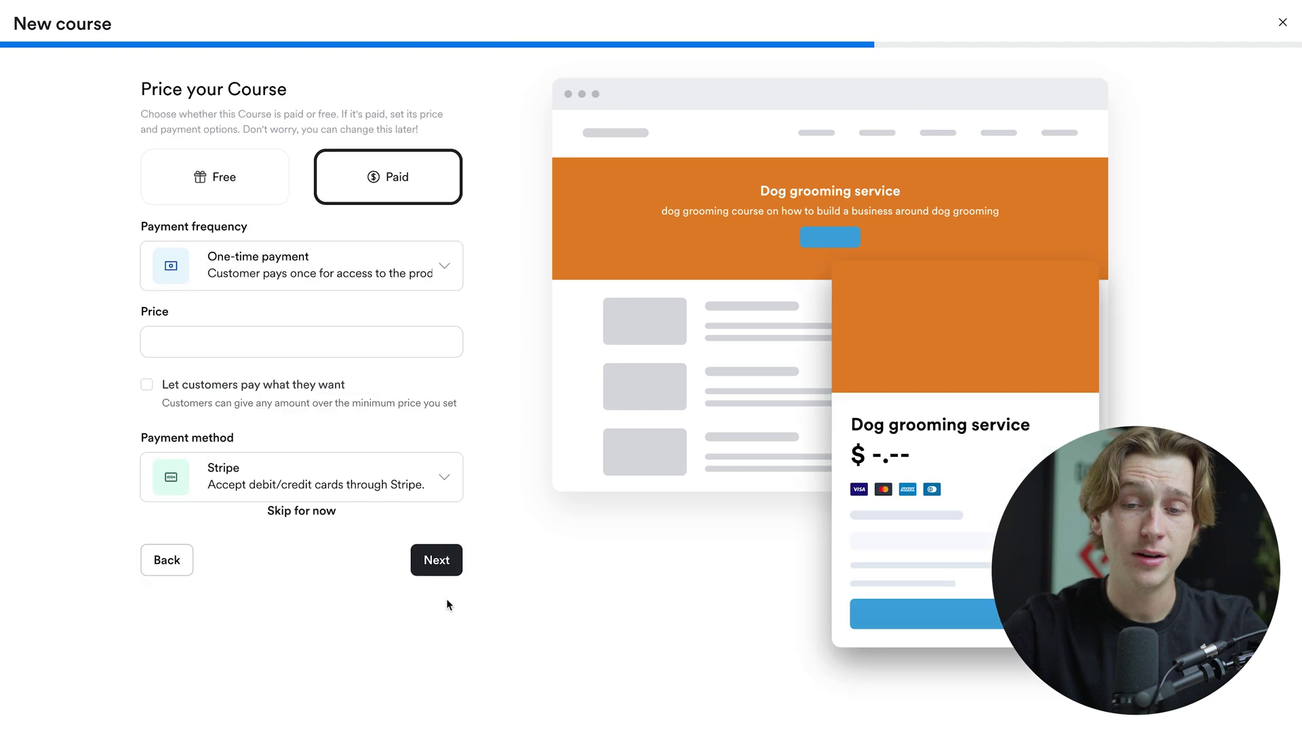
Compare the free and paid options, and make the course paid with a one-time payment and a price of 39.
click(245, 188)
click(388, 200)
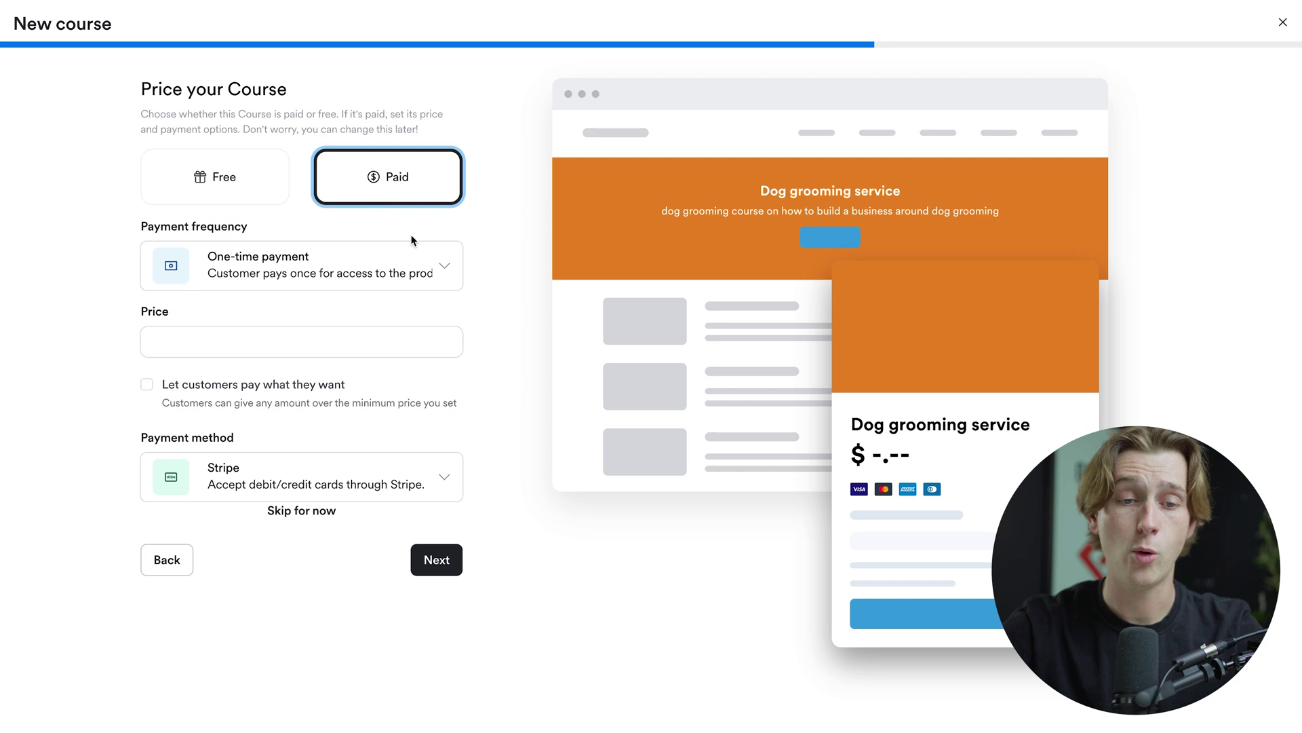
click(276, 181)
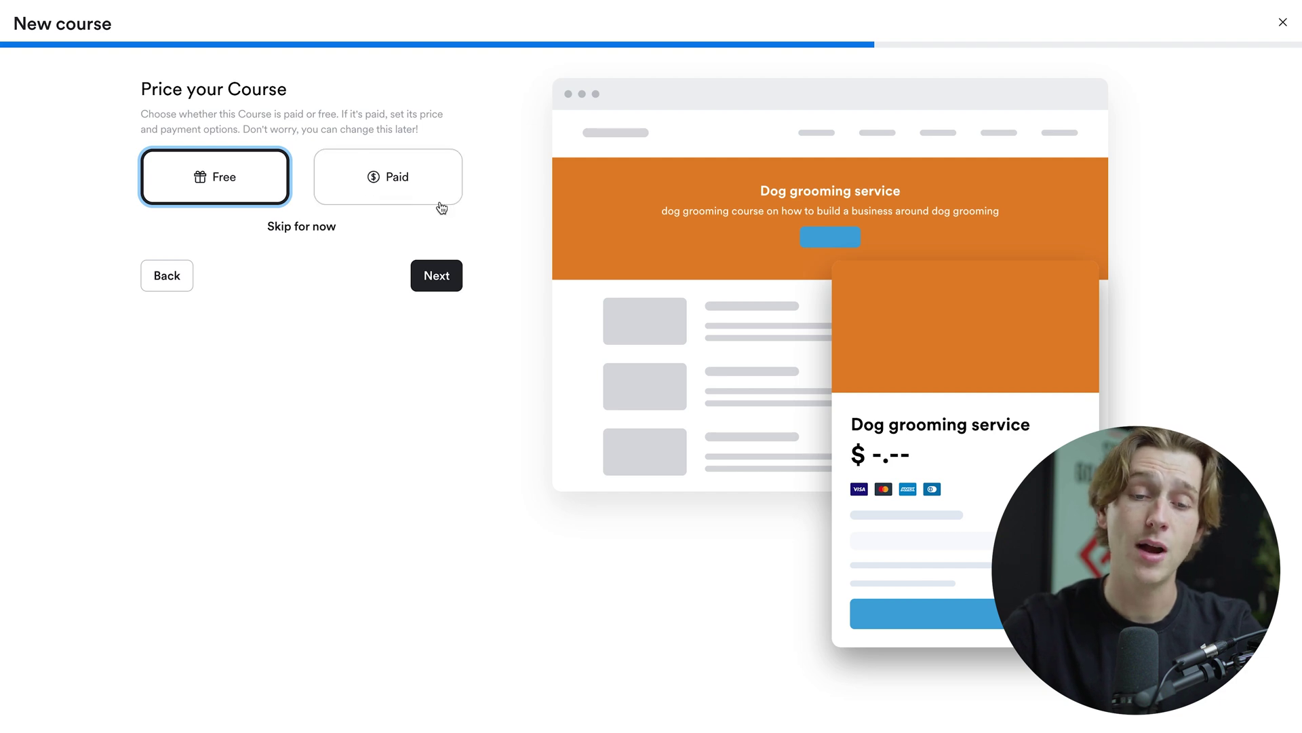
click(410, 191)
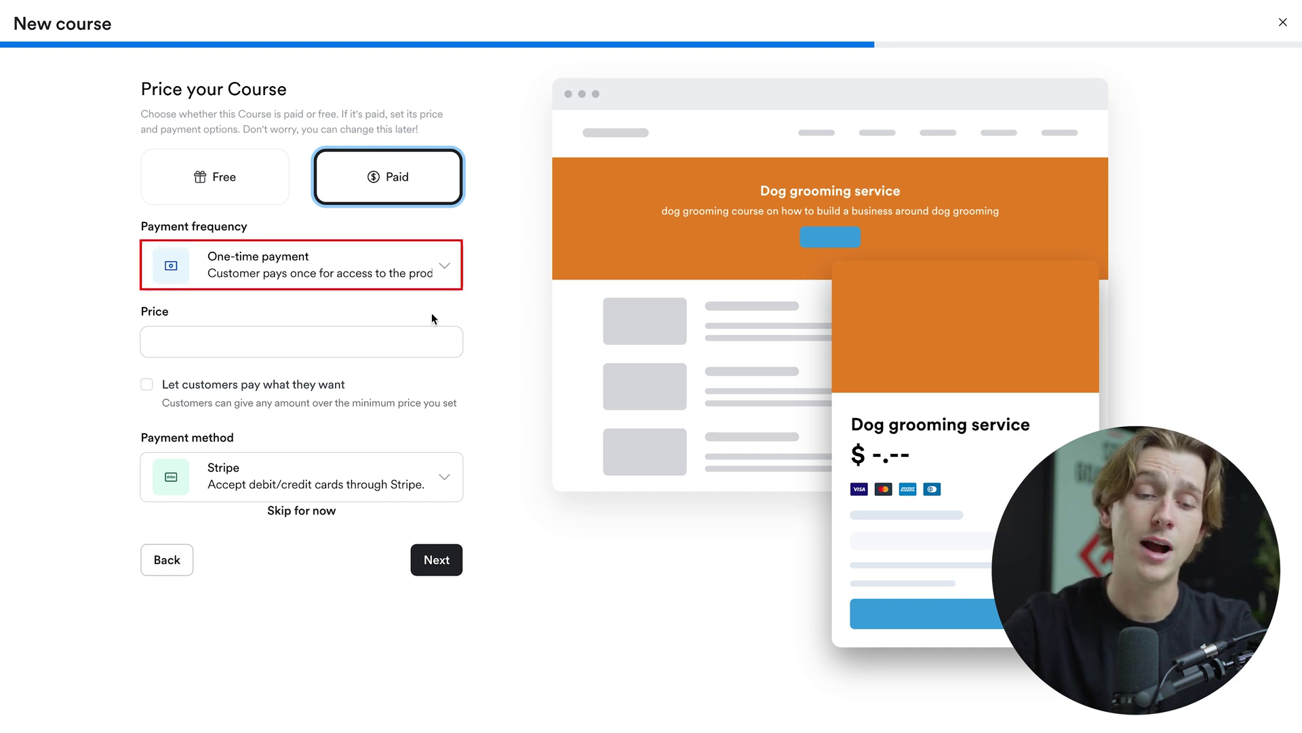
click(435, 267)
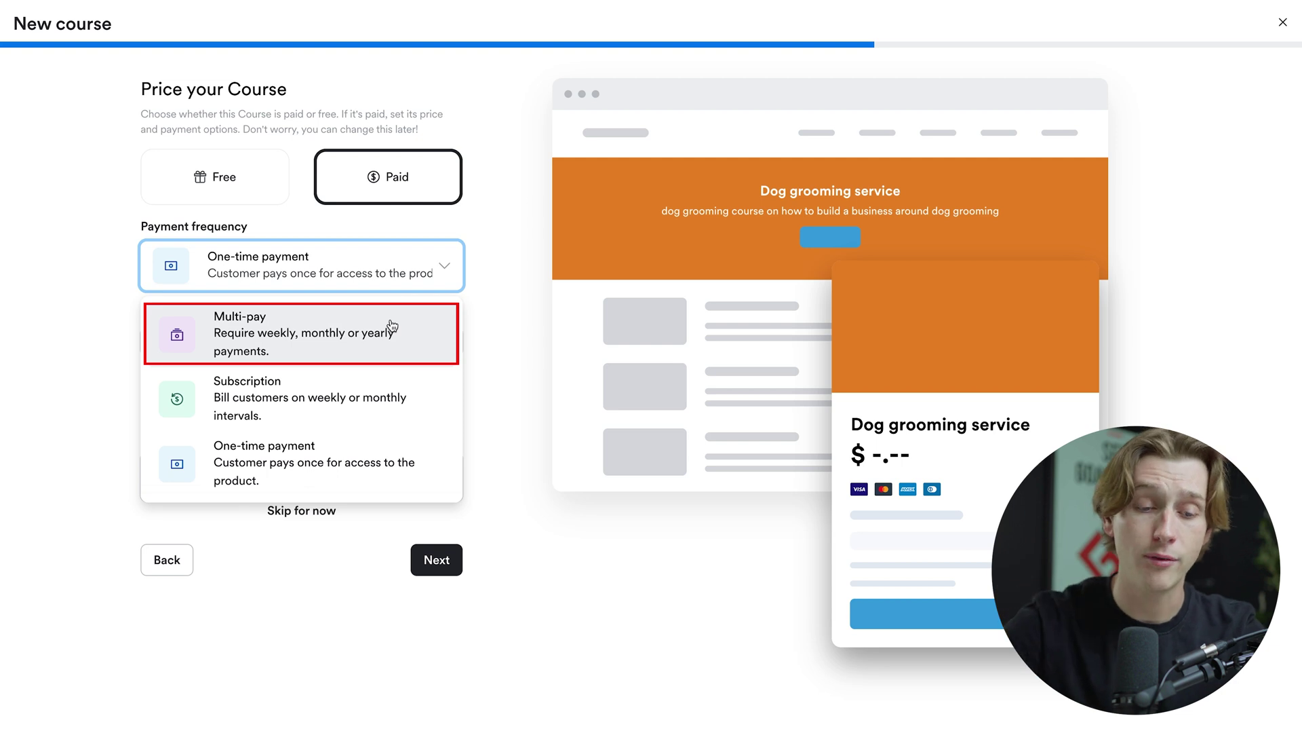
click(361, 468)
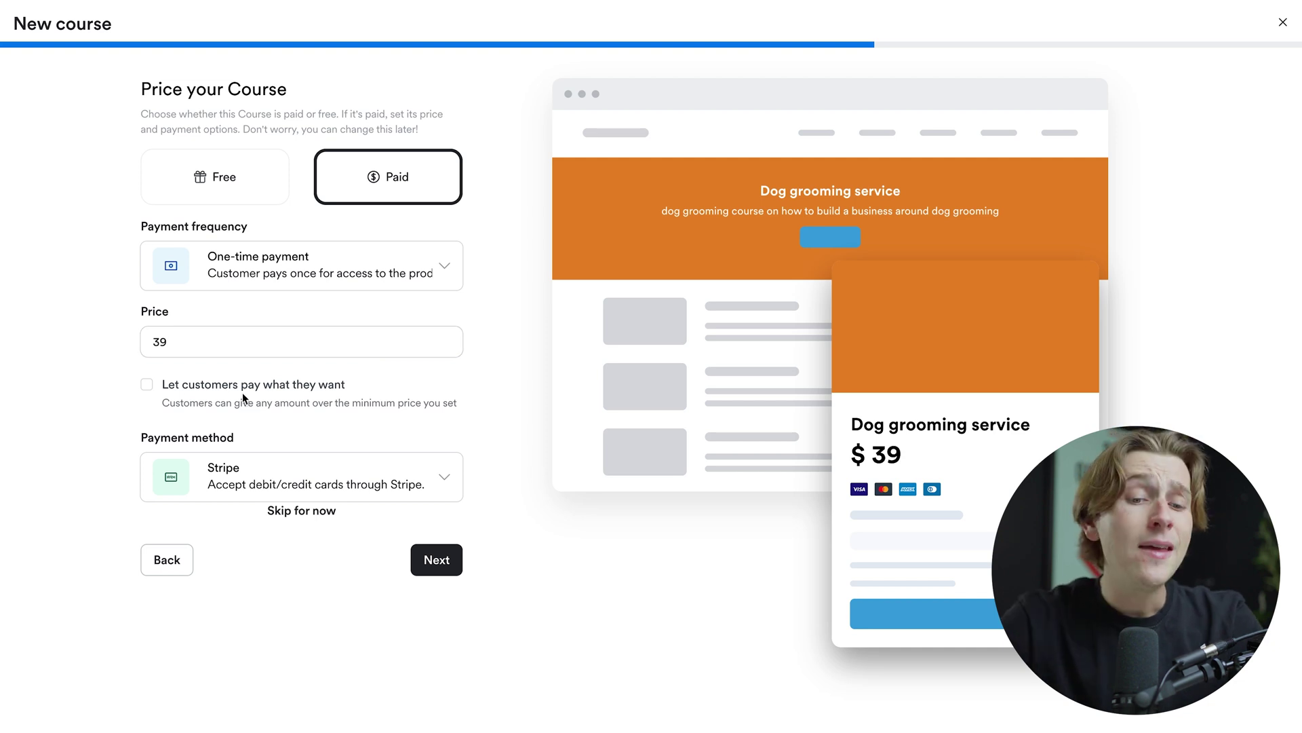
Choose Stripe as the payment method and finish creating the course with its generated outline.
click(322, 479)
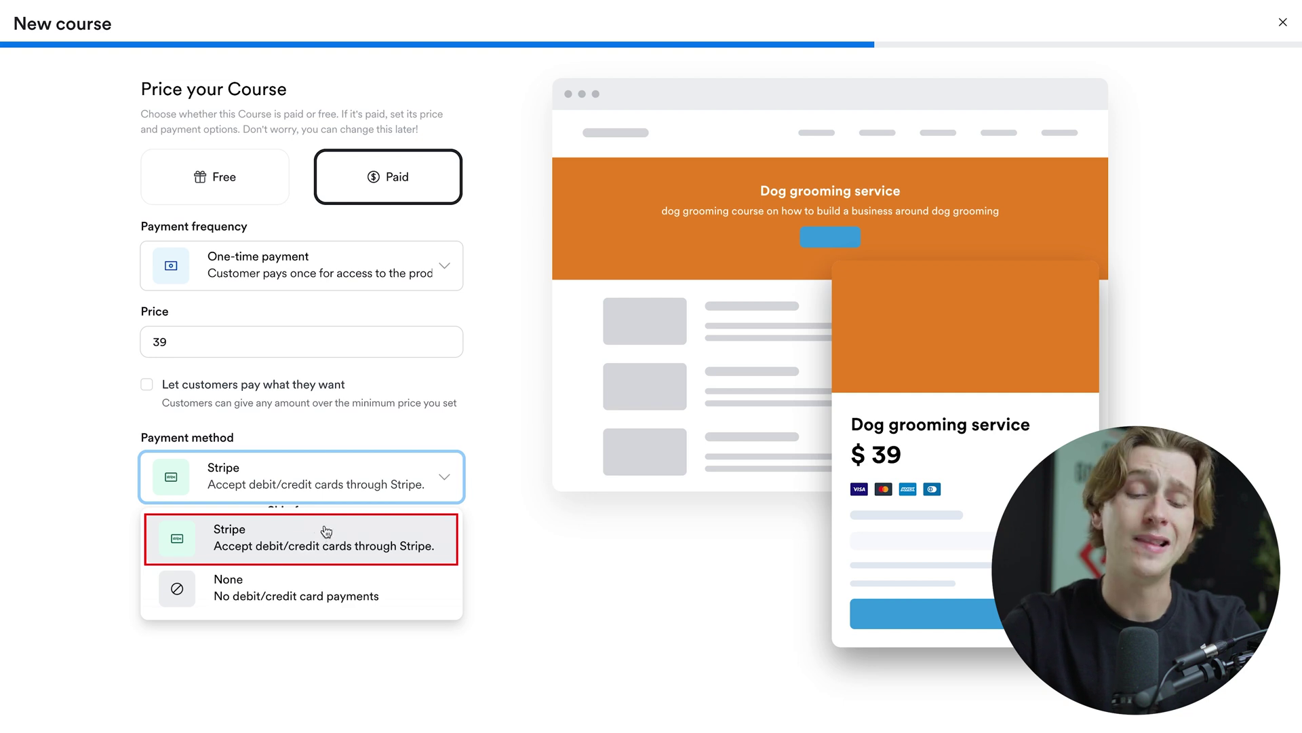
click(320, 555)
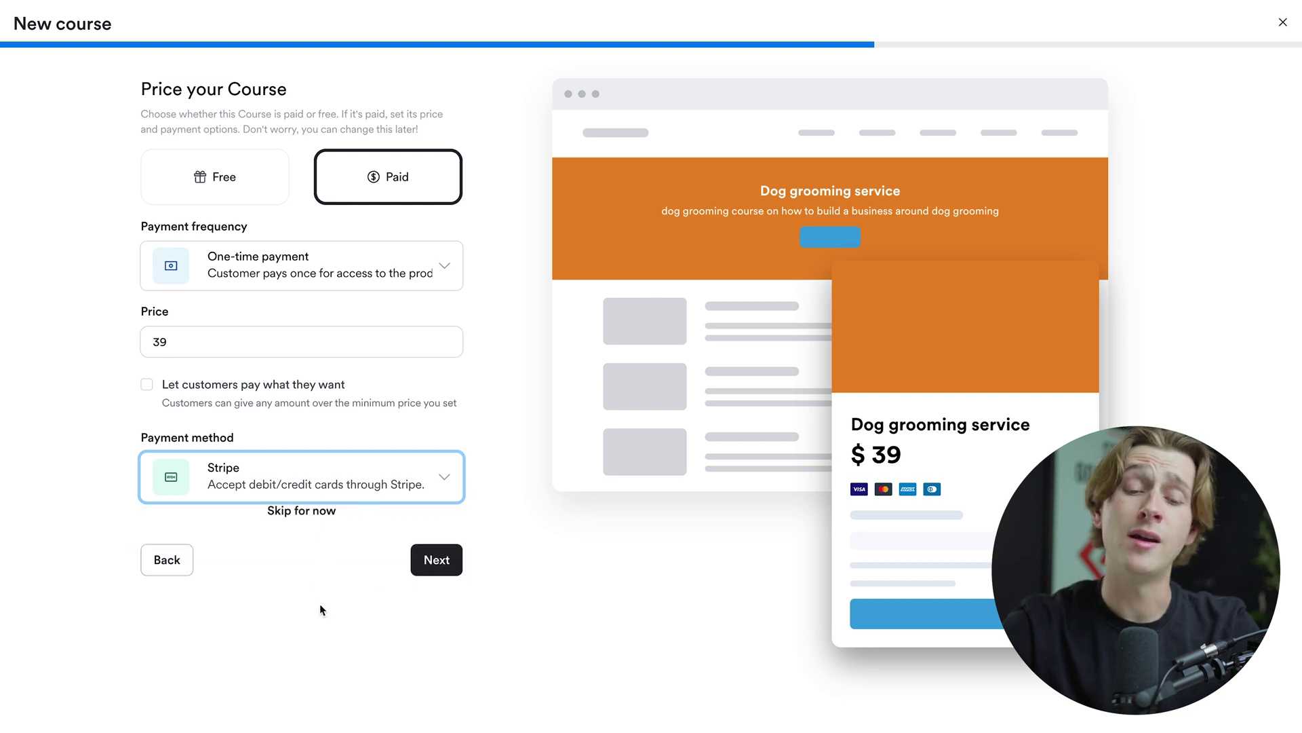
click(461, 566)
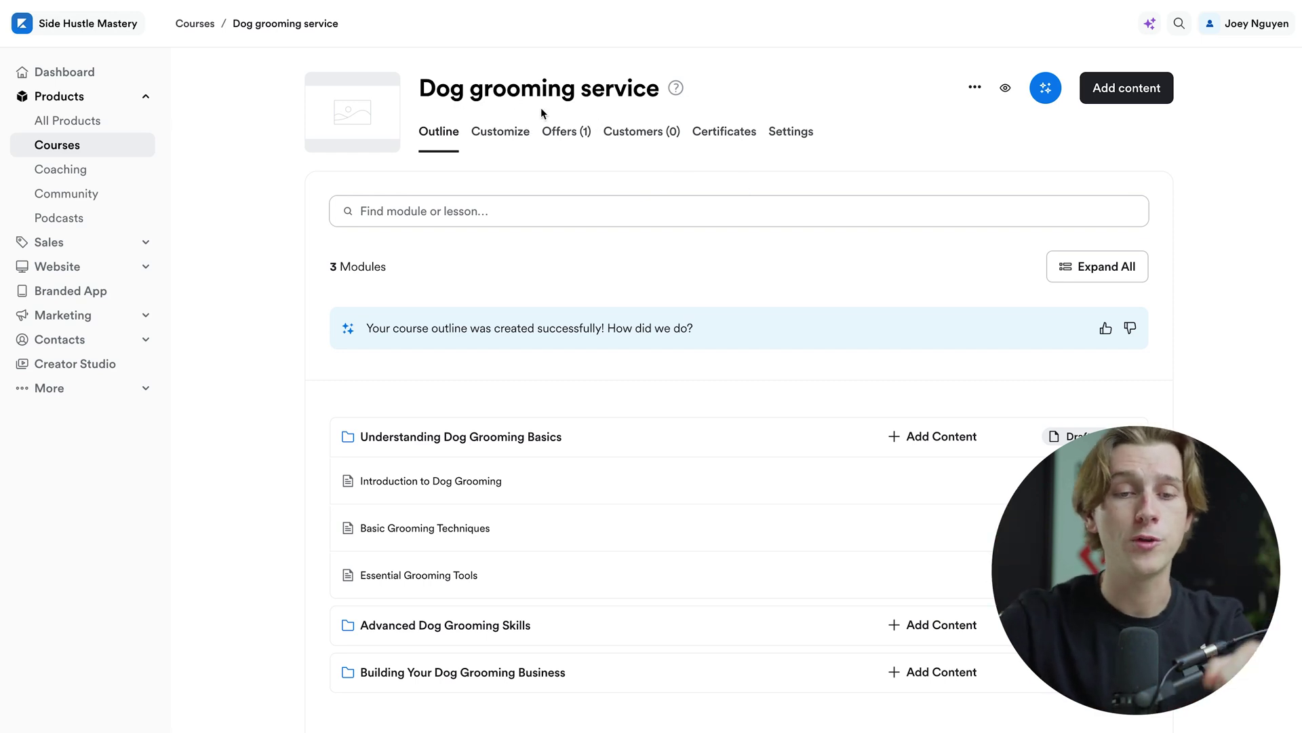
Review the course outline, open the "Introduction to Dog Grooming" lesson for editing, and examine its text, media, thumbnail and comment settings.
scroll(502, 363, down, 1)
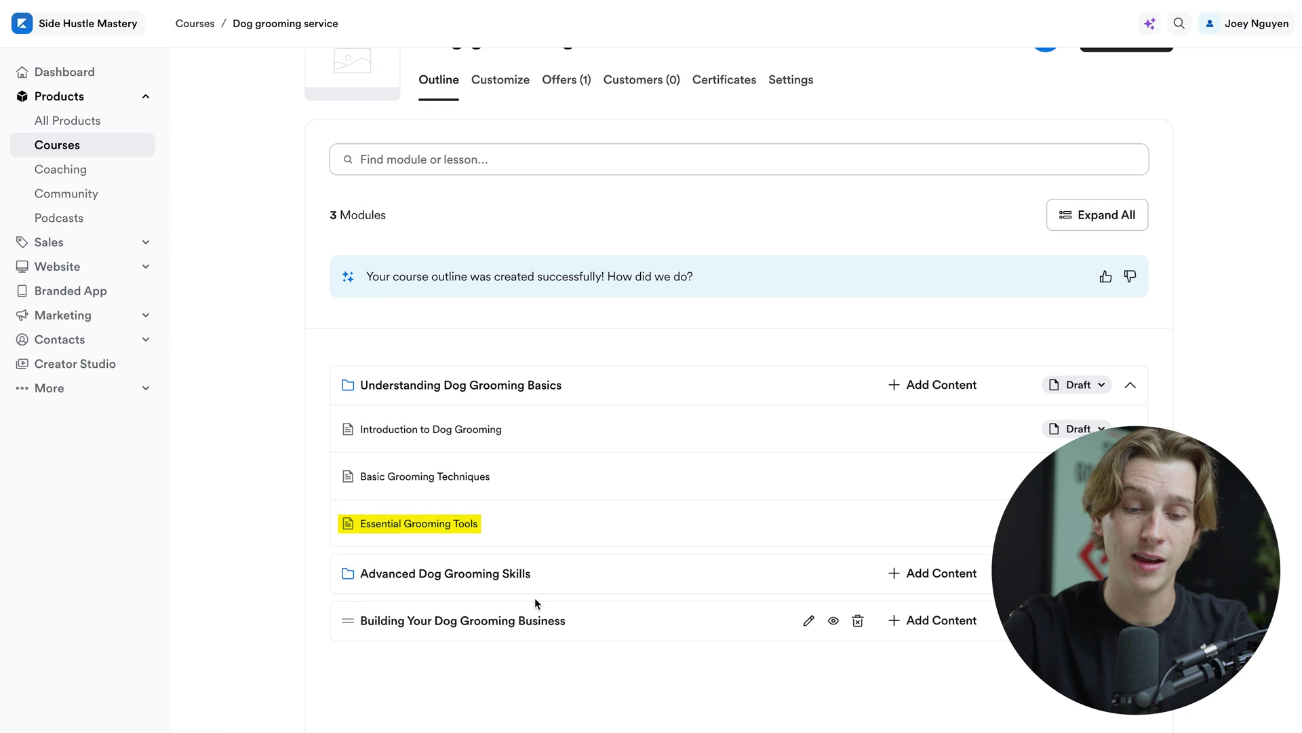
scroll(516, 306, down, 2)
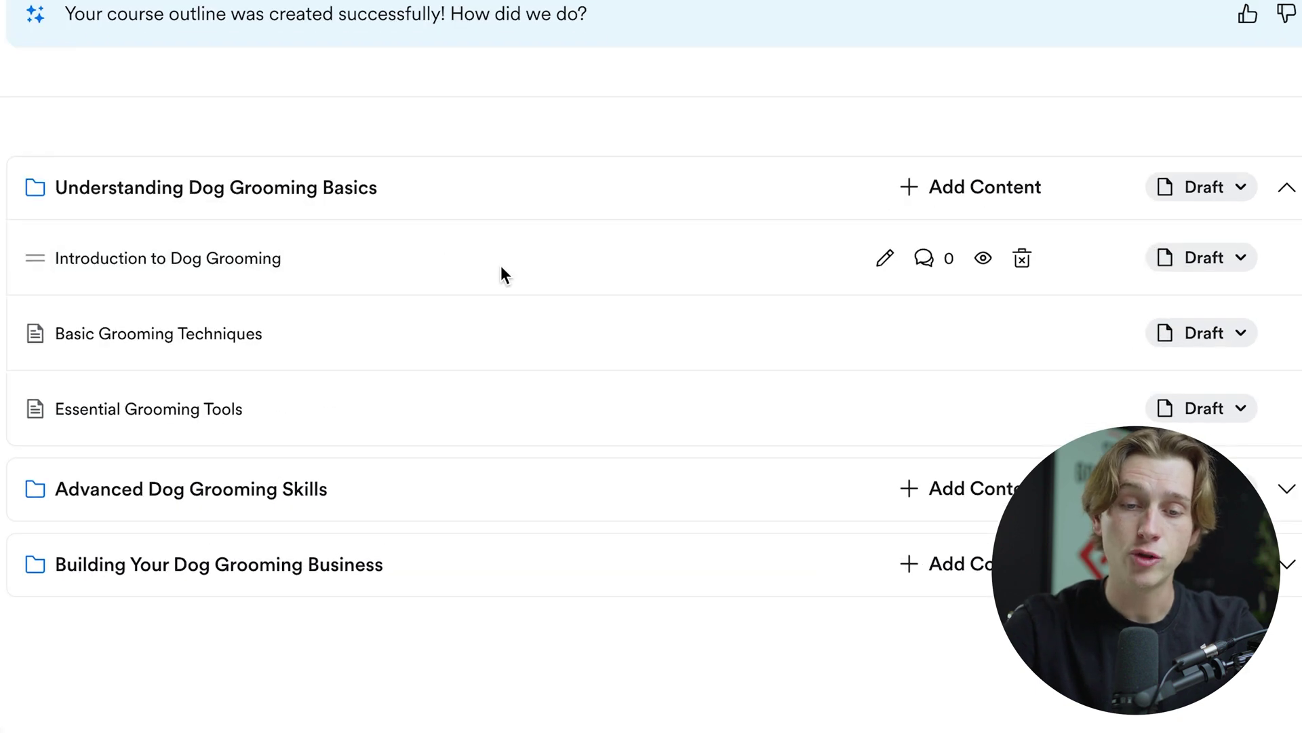
click(885, 259)
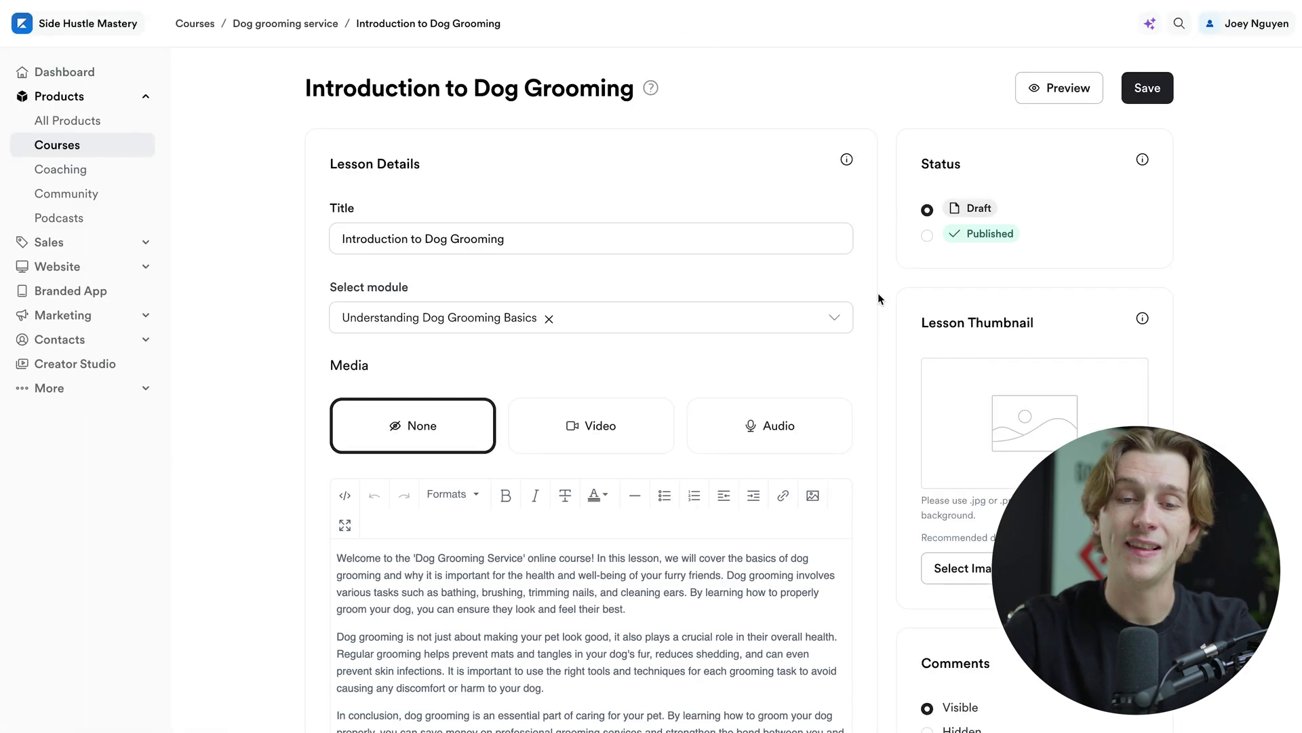
scroll(438, 247, down, 1)
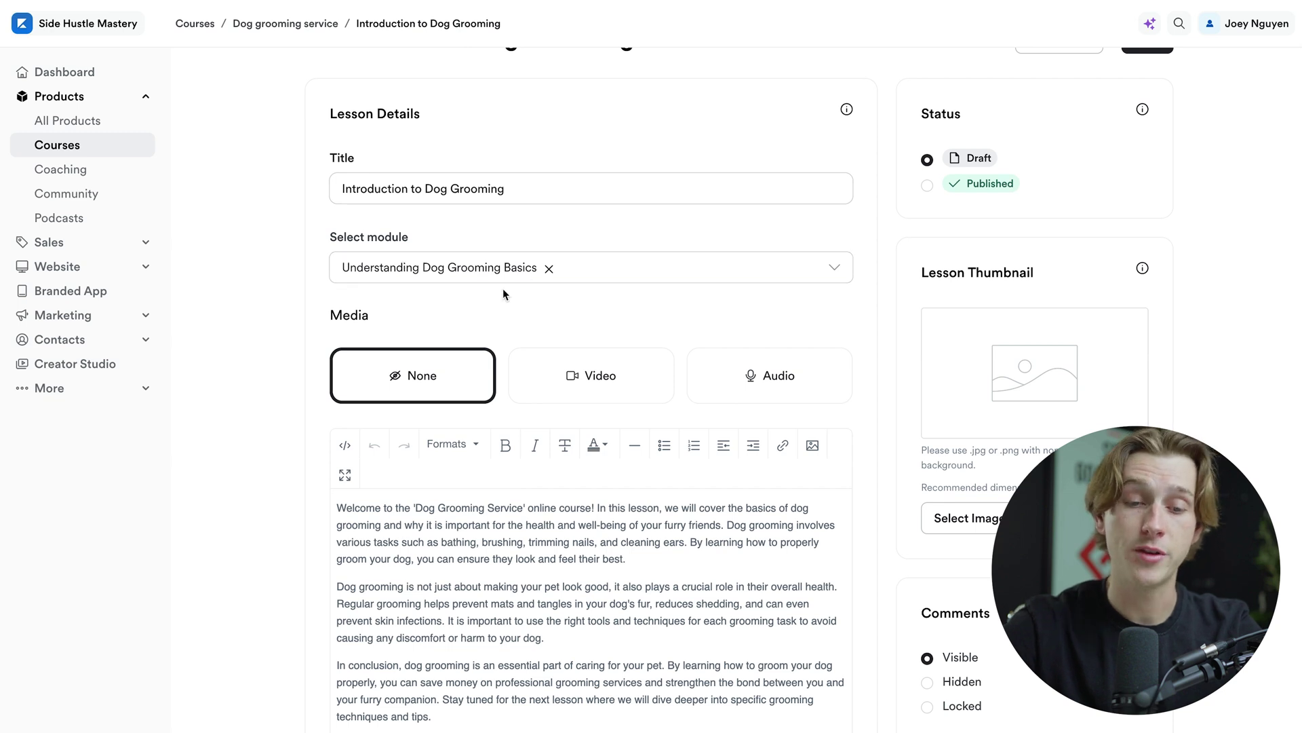
scroll(542, 268, down, 2)
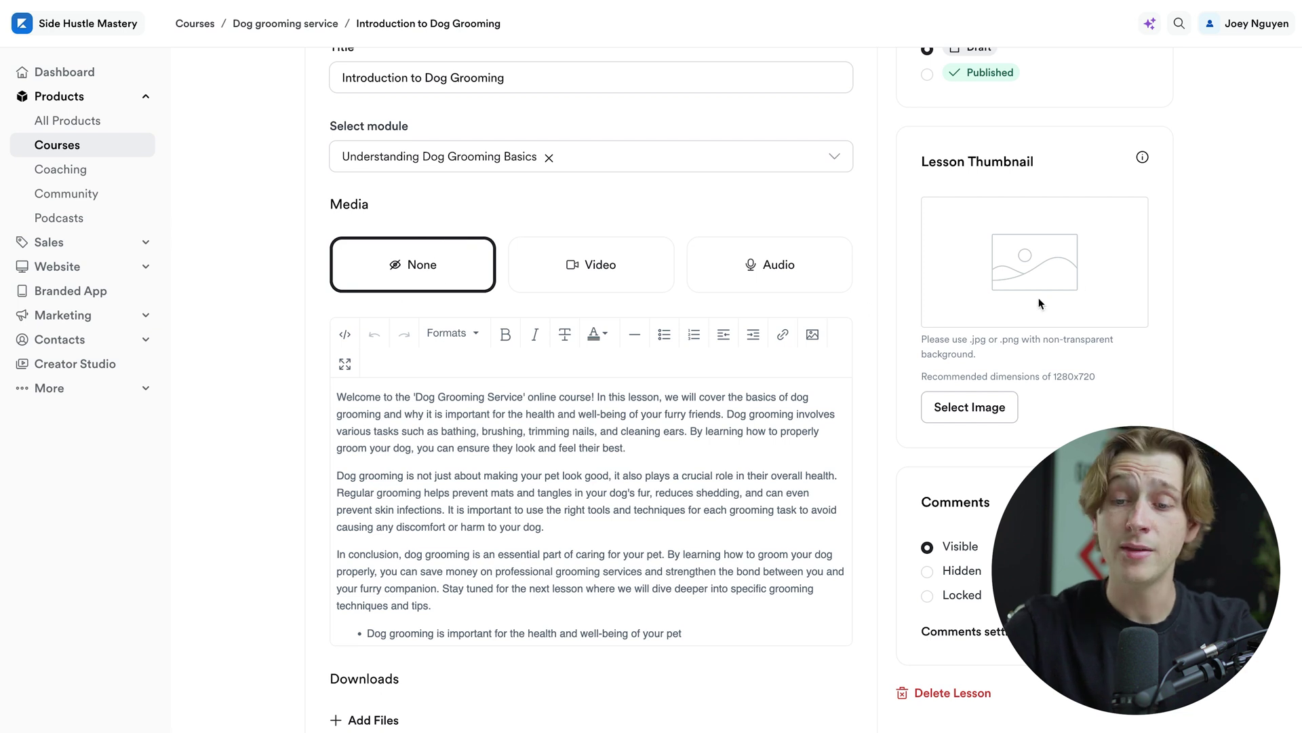
scroll(1052, 287, up, 2)
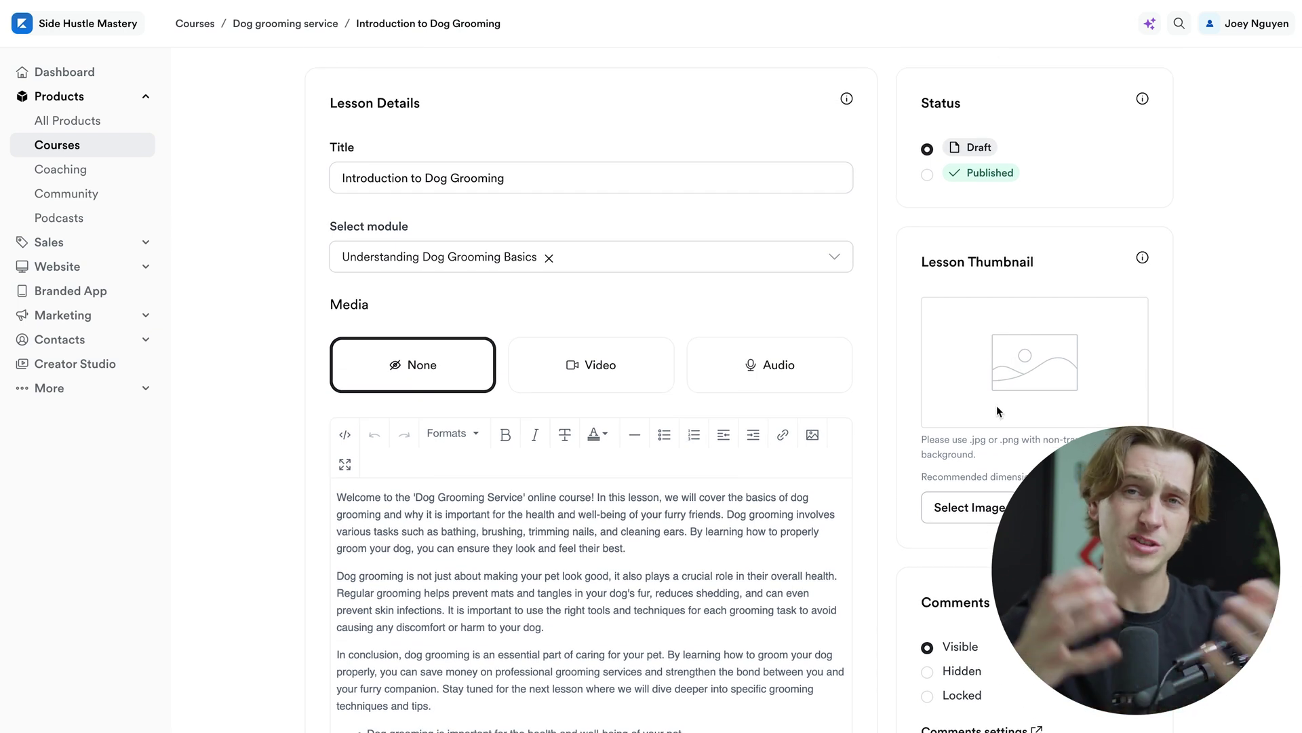
scroll(995, 405, down, 4)
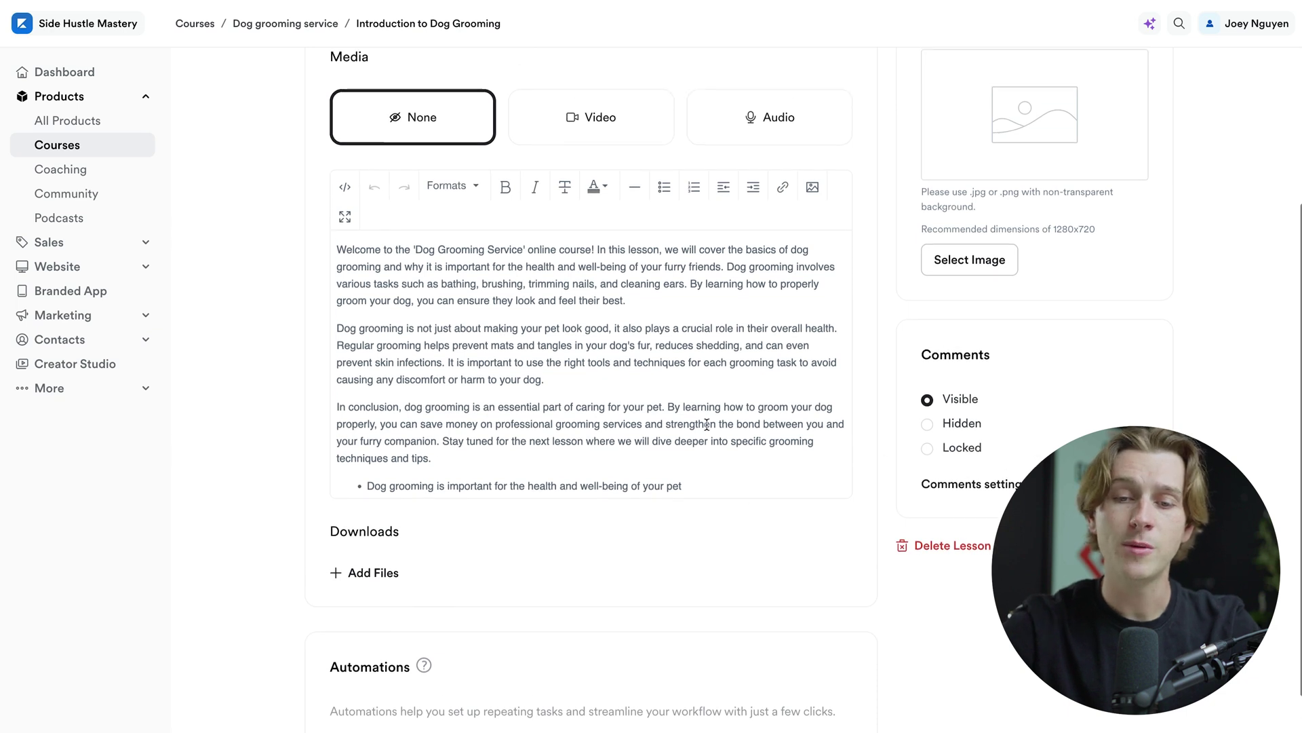
scroll(707, 425, up, 2)
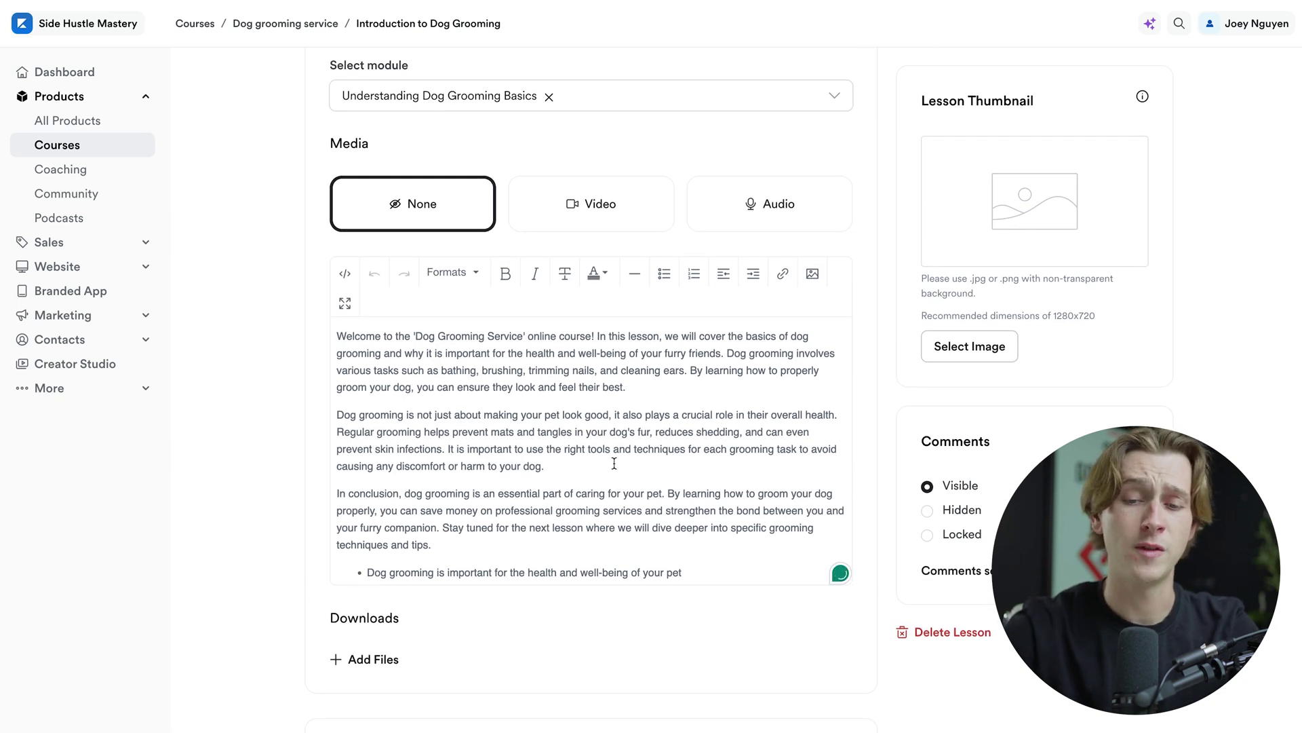
Replace the lesson's entire body text with the placeholder "hjfnkdsj" and clear it again.
key(ctrl+a)
text(hjfnkdsj)
key(ctrl+a)
key(BackSpace)
scroll(397, 539, down, 3)
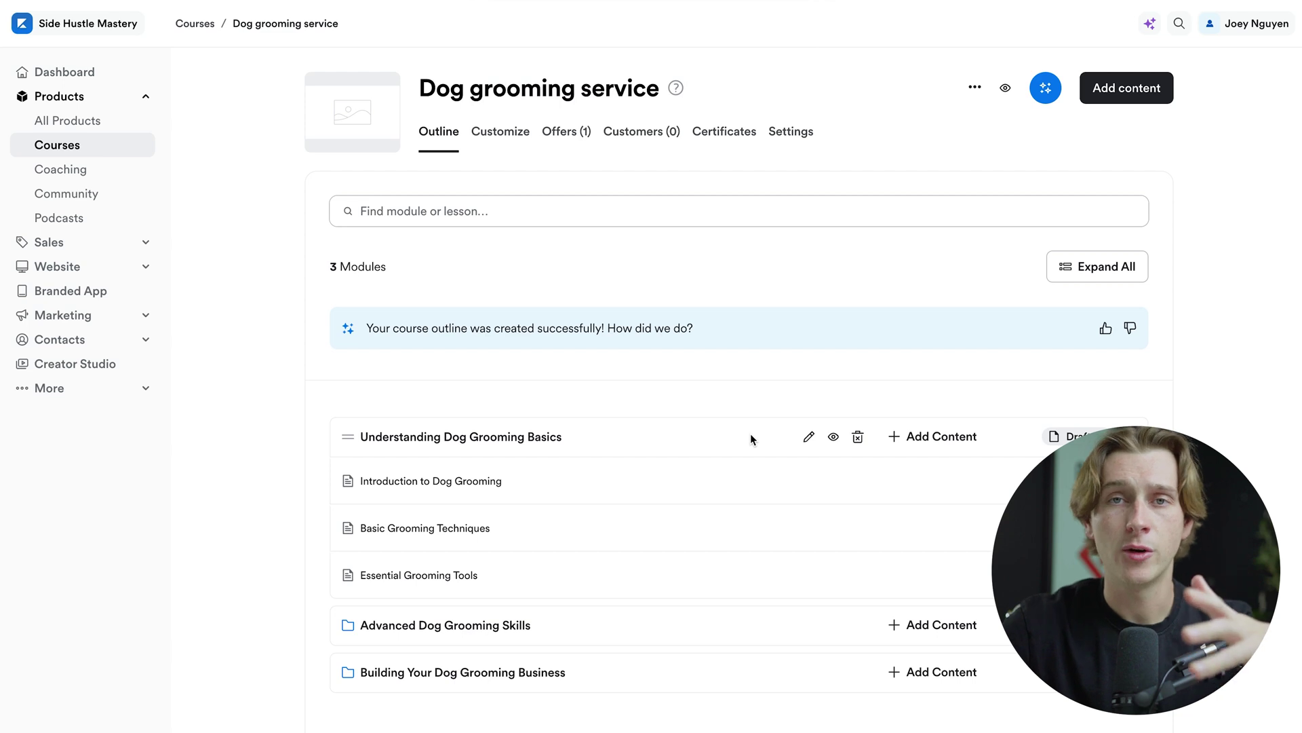
Review the modules and lessons in the course outline, and open the course generator and close it without entering a topic.
scroll(751, 434, down, 1)
scroll(751, 434, down, 4)
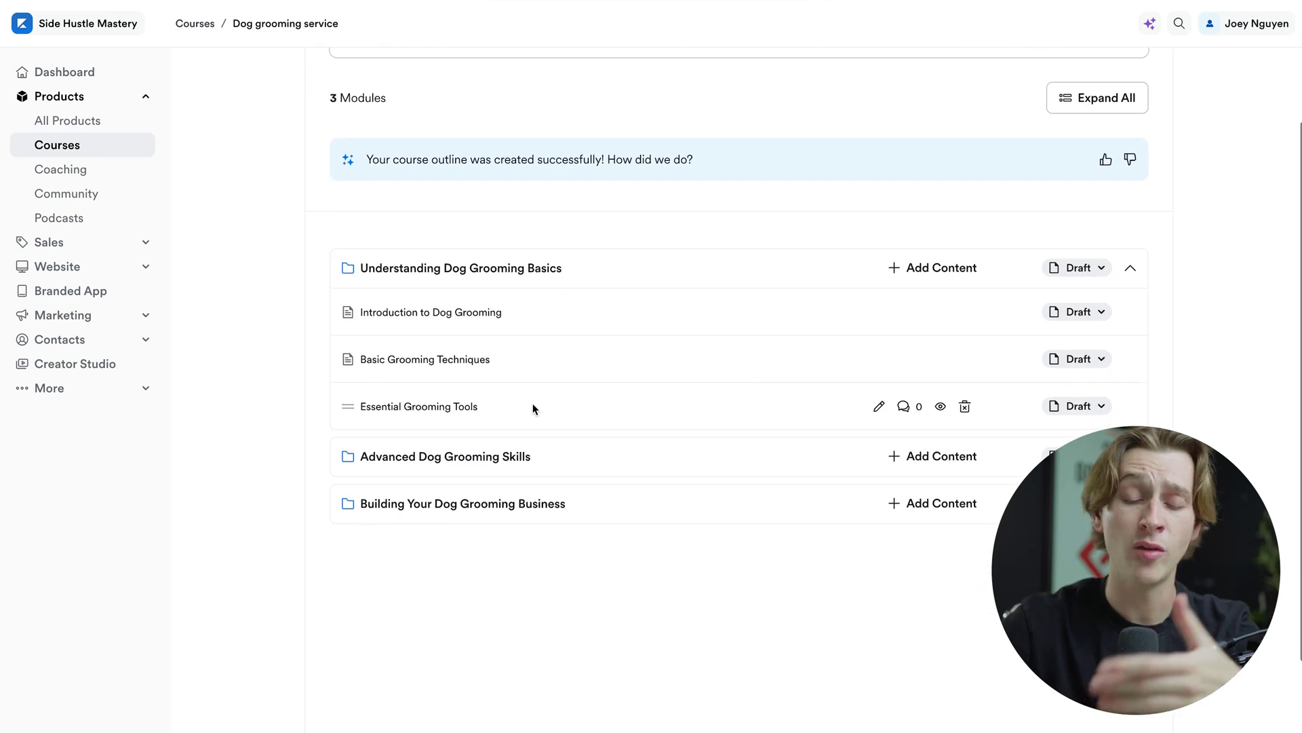
scroll(636, 386, up, 1)
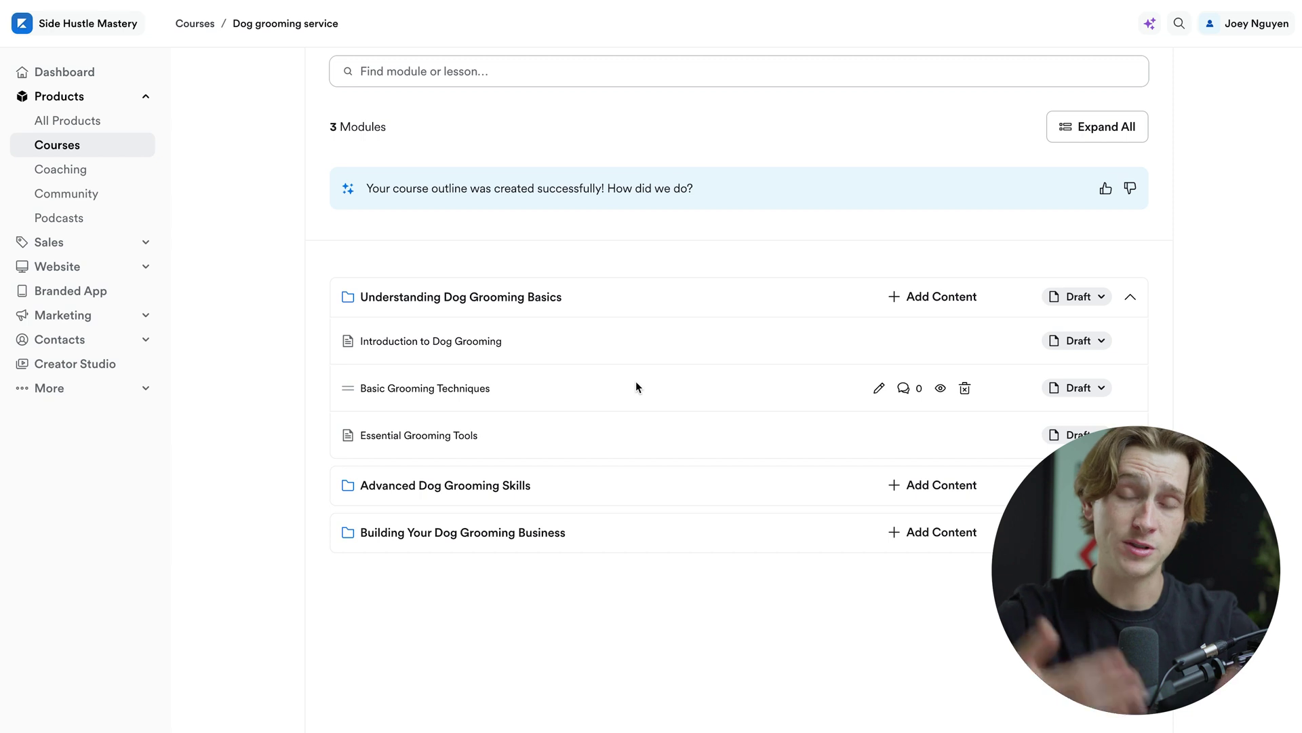
scroll(636, 381, up, 4)
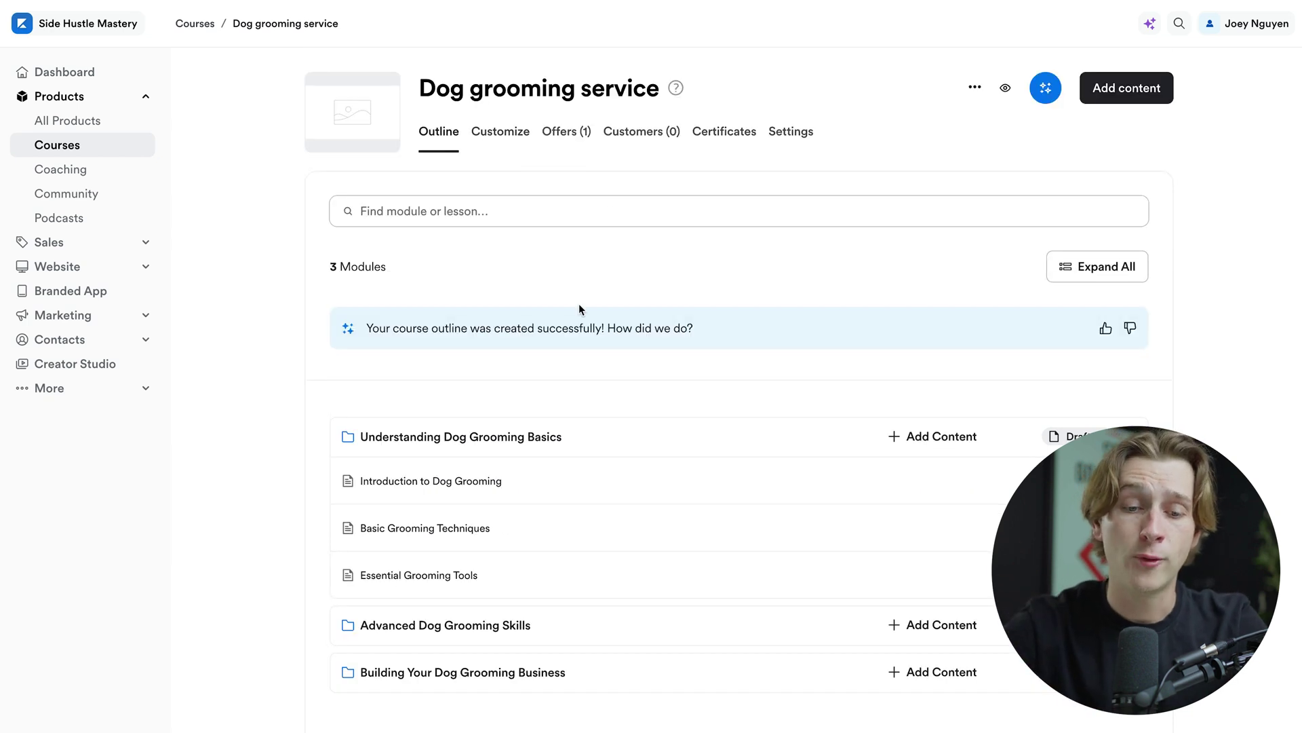
scroll(581, 302, down, 3)
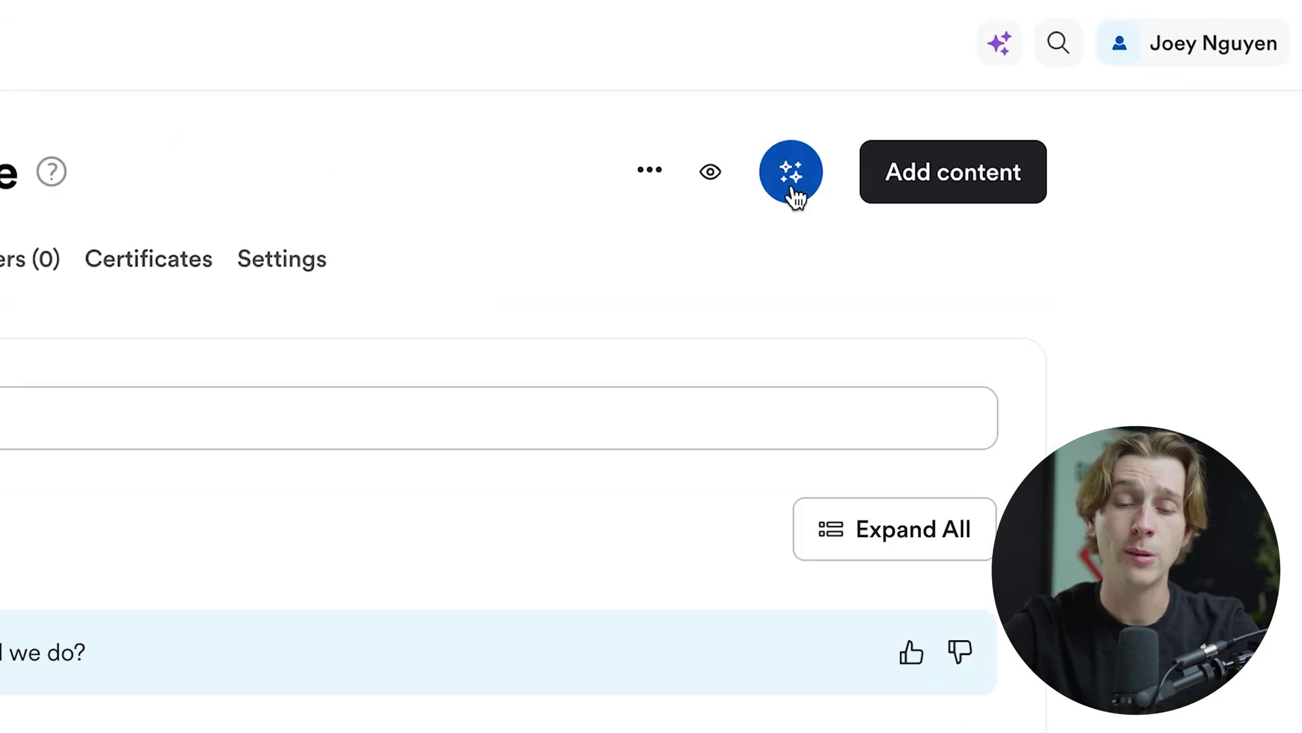
click(791, 175)
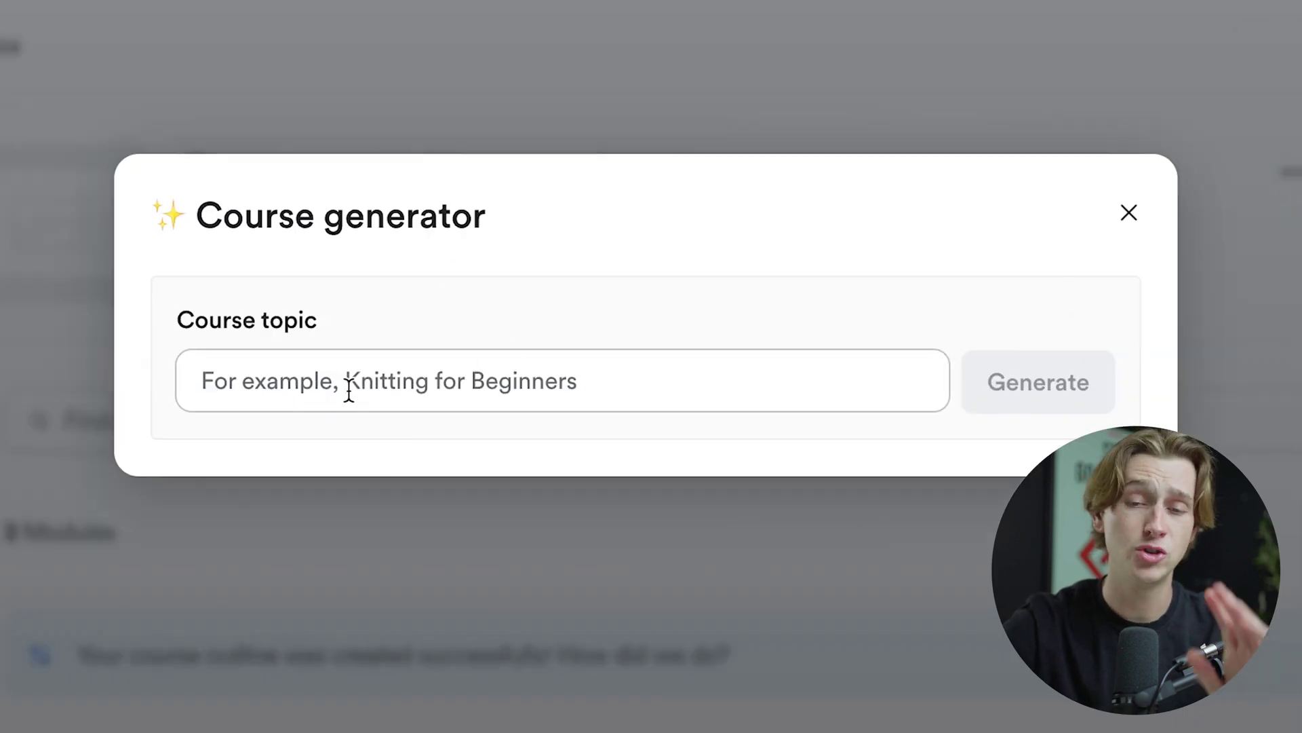
click(1129, 212)
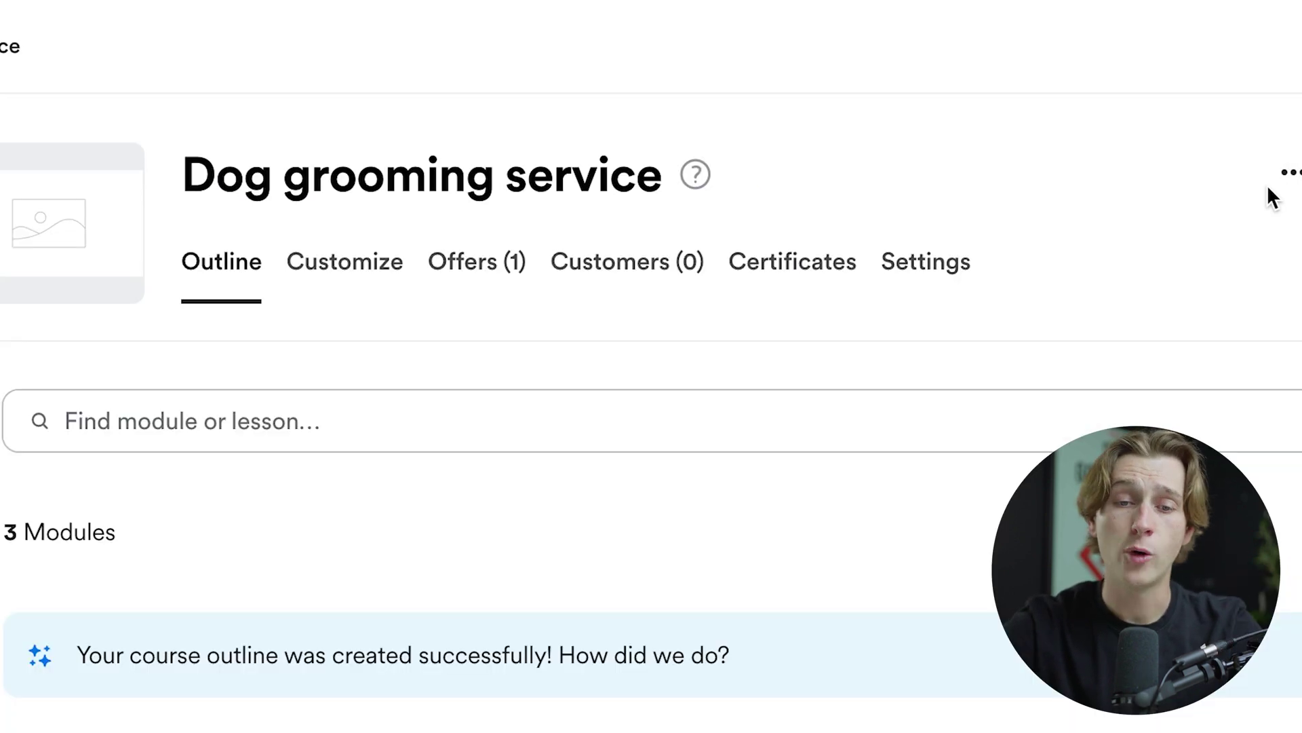
Open the course's customization settings, browse the templates available to install, and close the template list without choosing one.
click(342, 286)
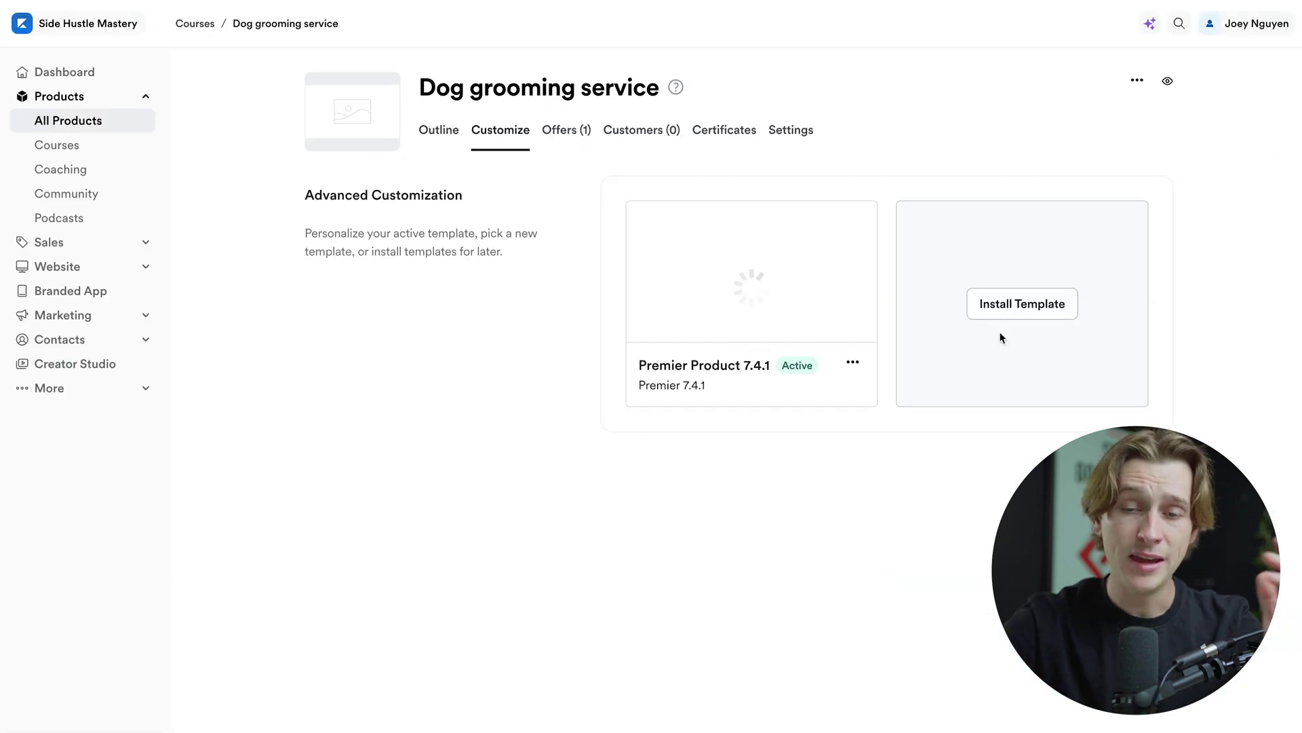
click(1016, 298)
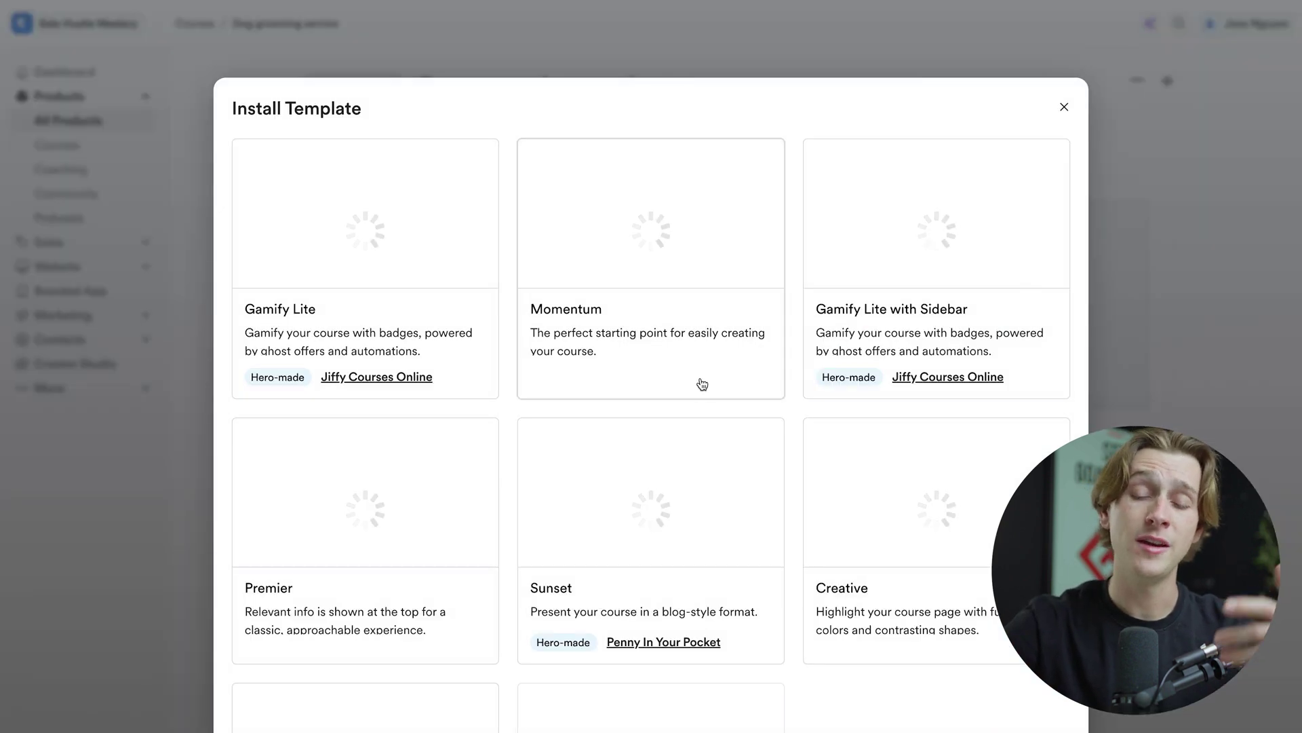
scroll(663, 356, down, 3)
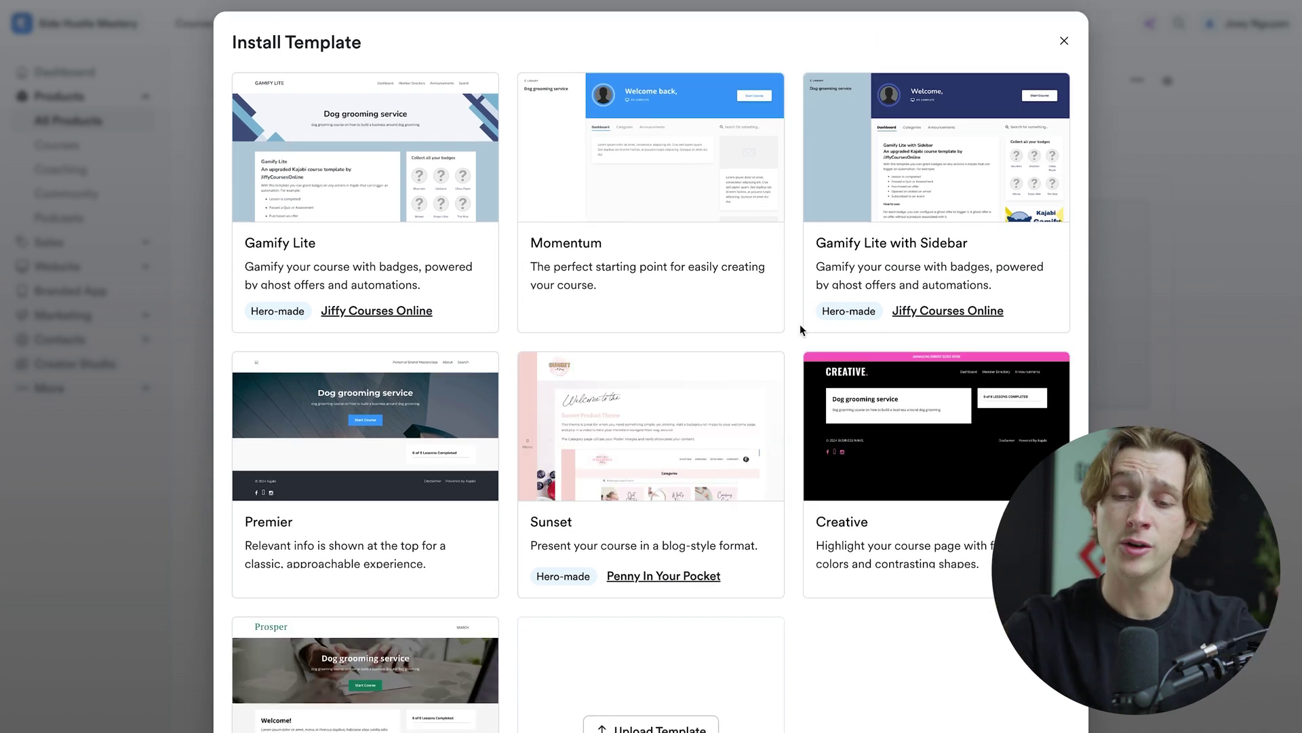
scroll(800, 328, down, 2)
scroll(795, 342, up, 3)
scroll(610, 516, down, 5)
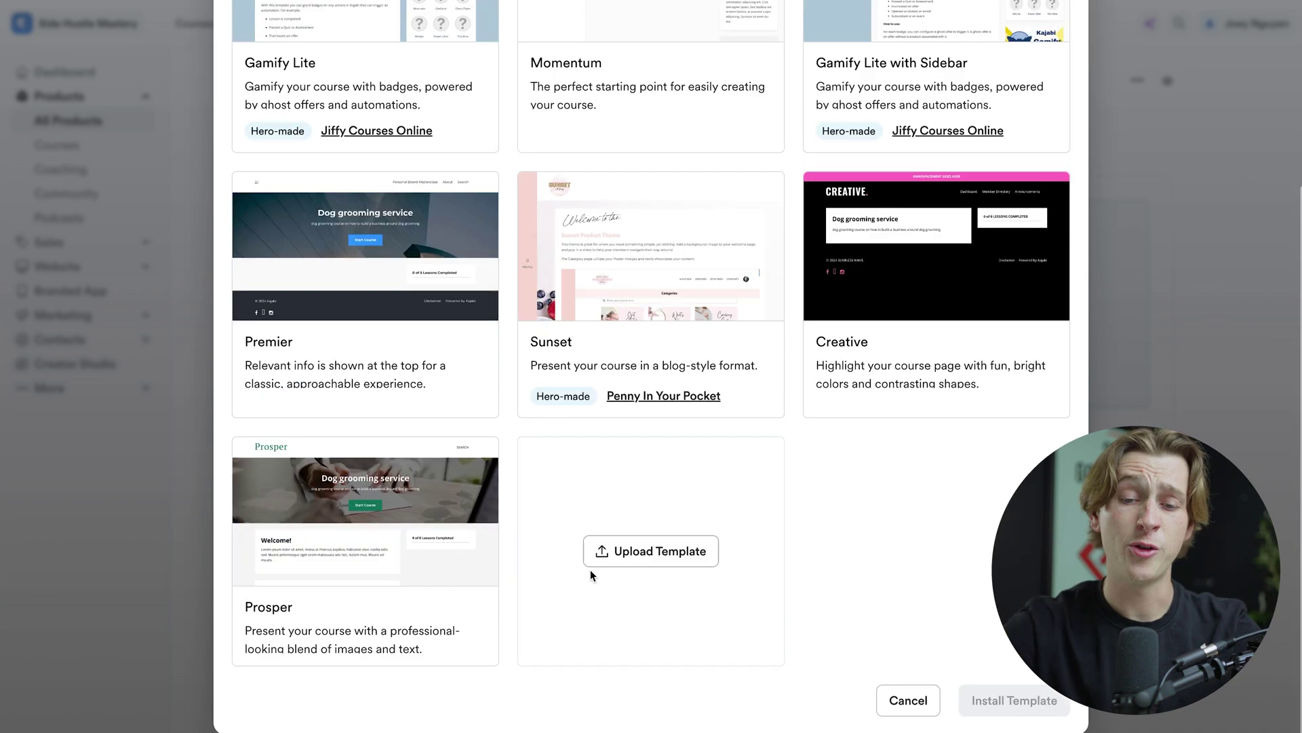
scroll(848, 543, up, 5)
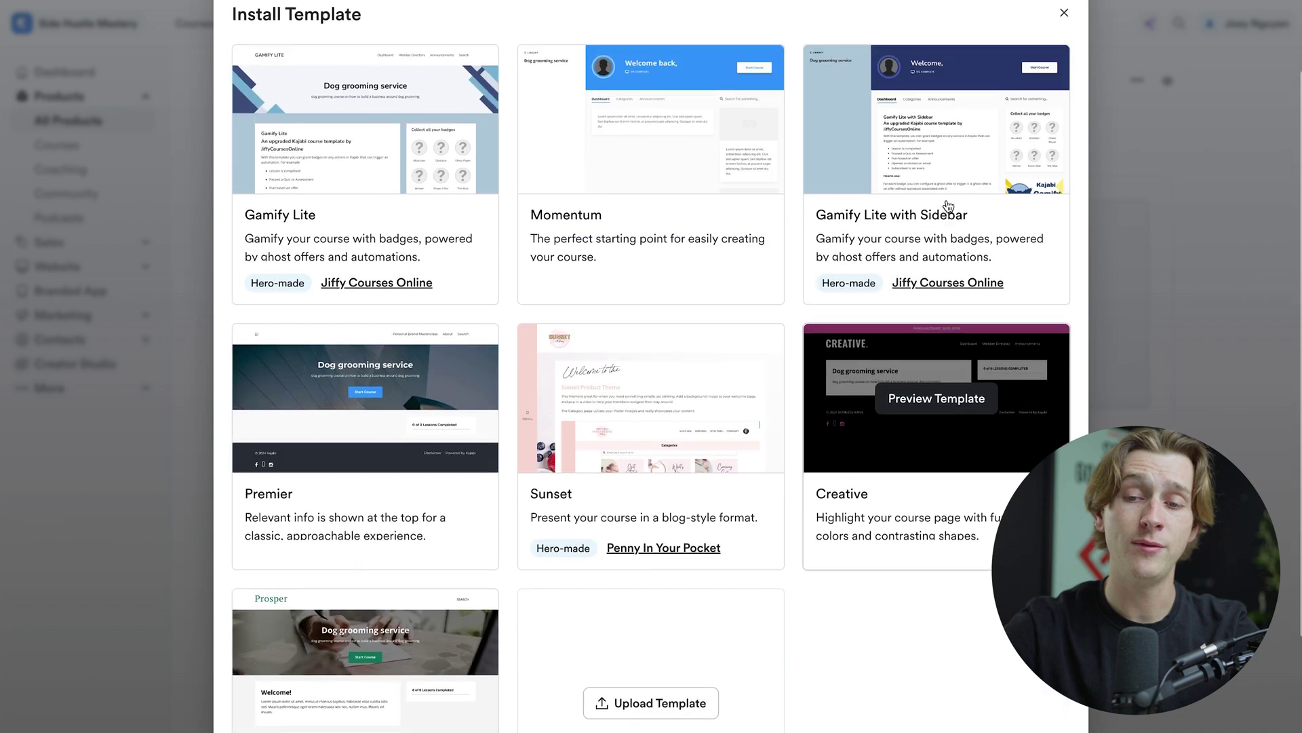
click(1065, 106)
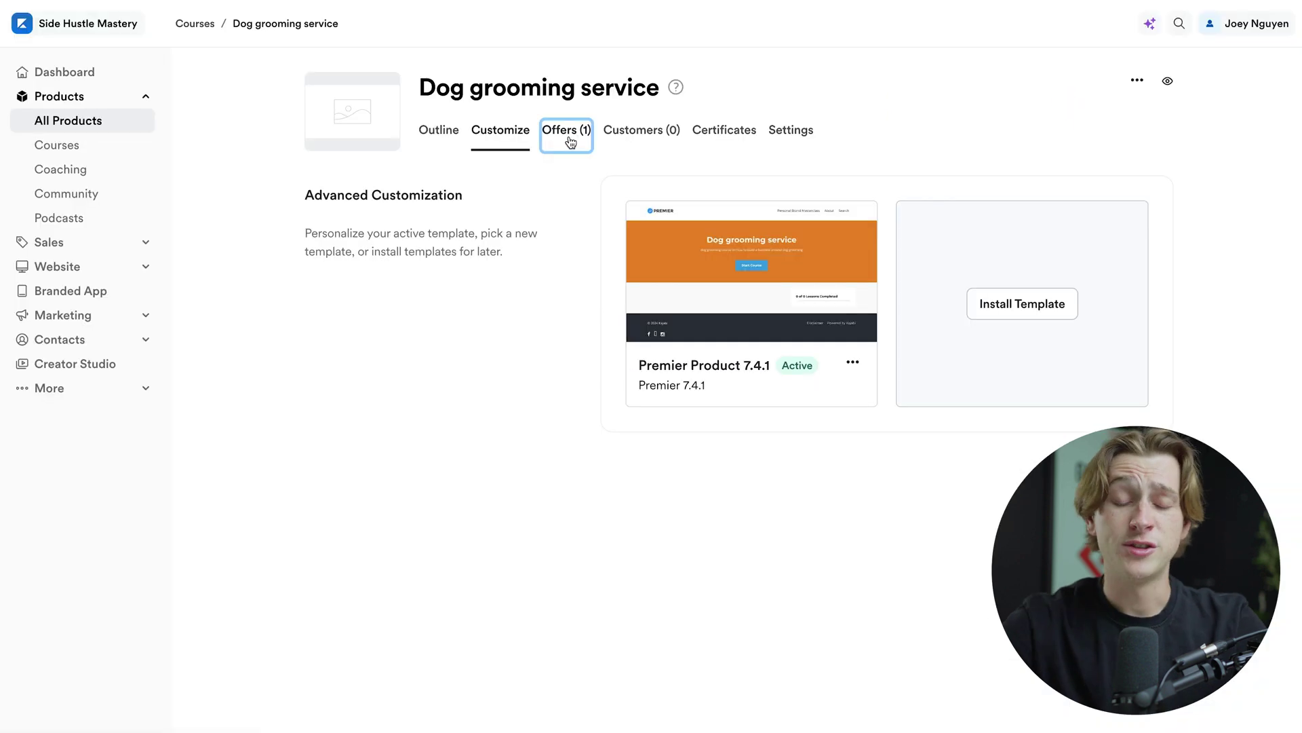
View the course's offers and customers, and return to the course outline.
click(567, 133)
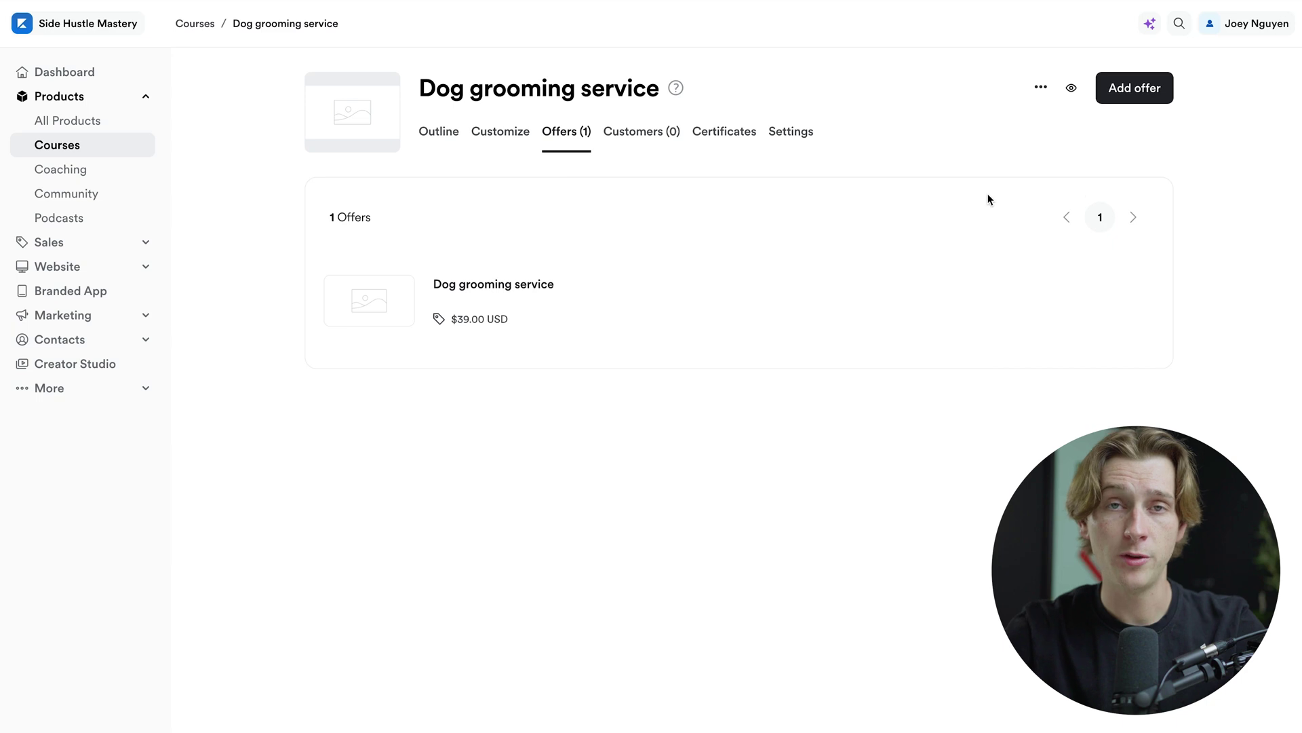
click(653, 148)
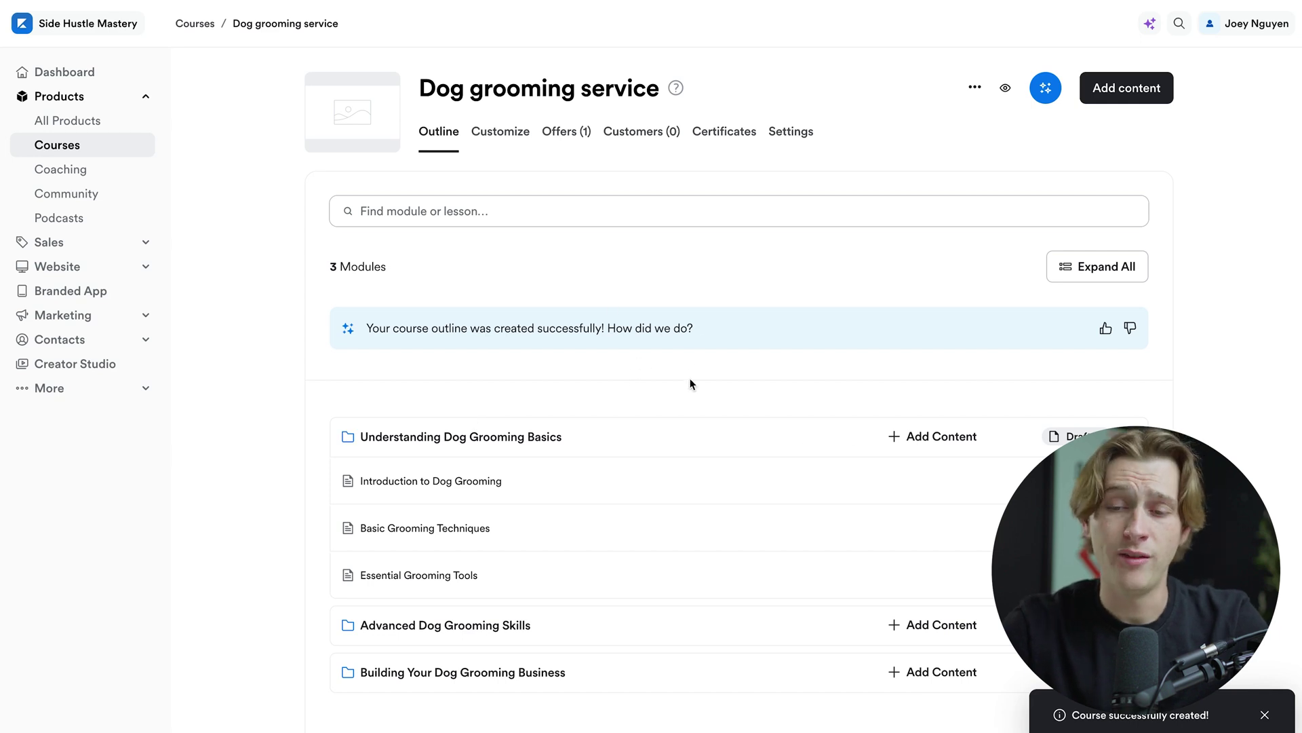
scroll(690, 384, down, 1)
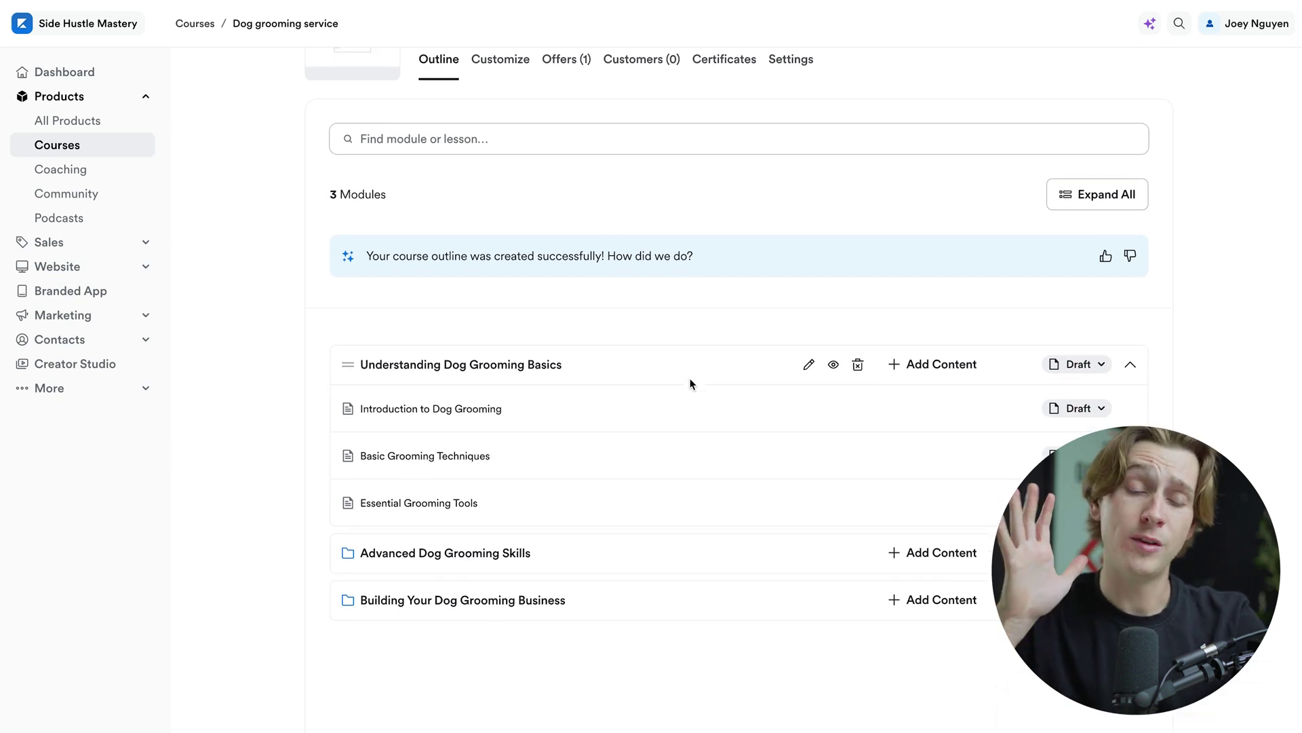